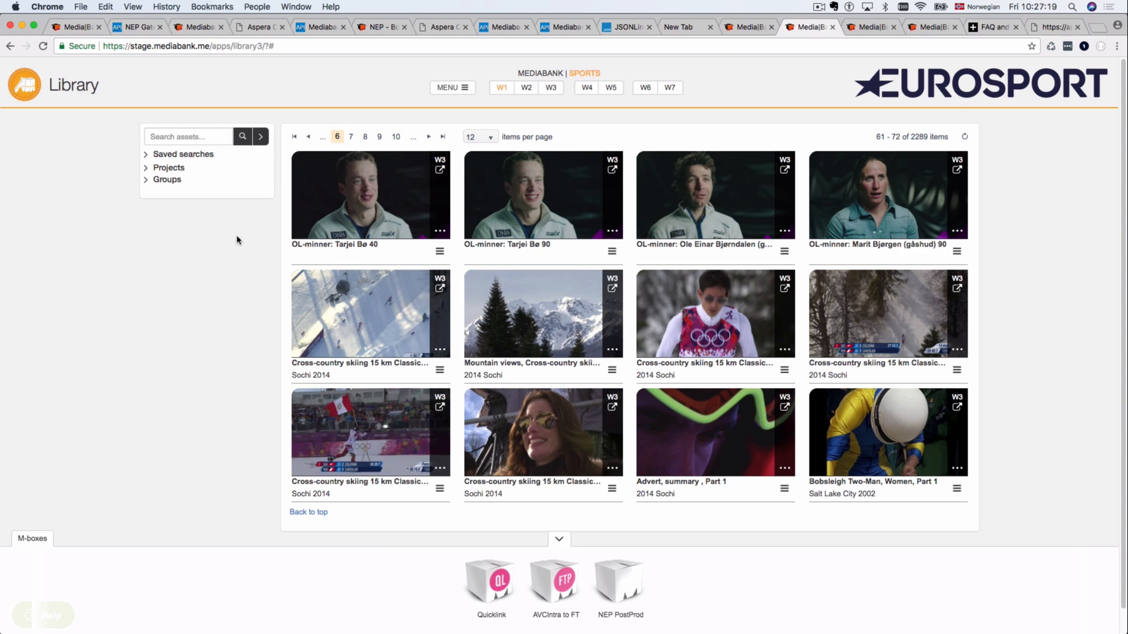
Step: Search the Library for 'tarjei' to list the four Tarjei Bø interview clips
left_click(199, 159)
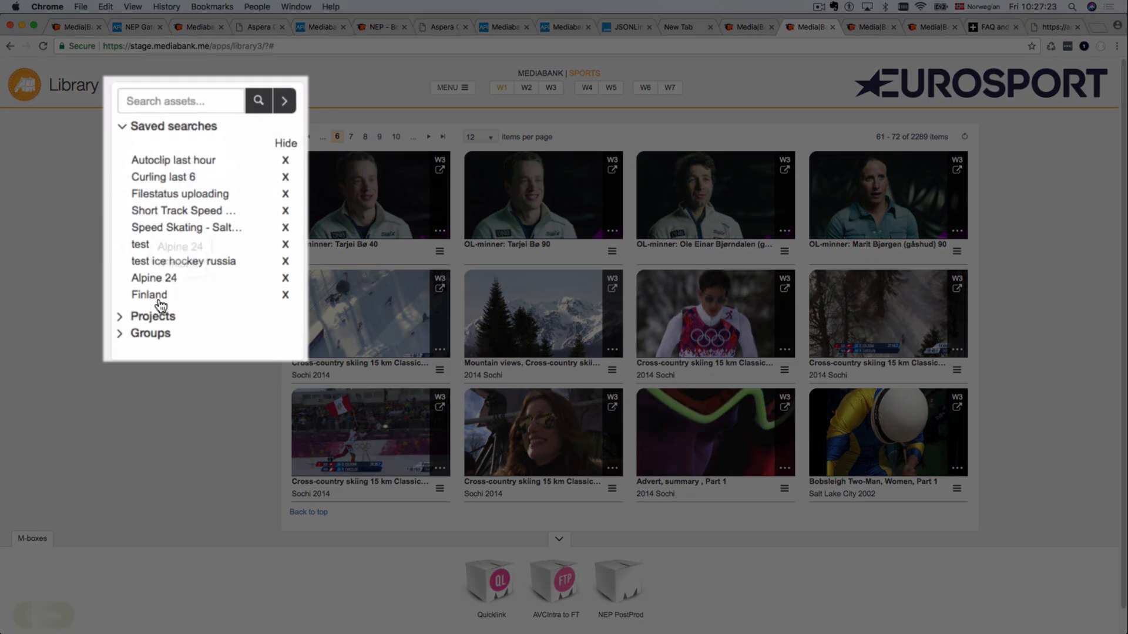
left_click(169, 131)
left_click(168, 96)
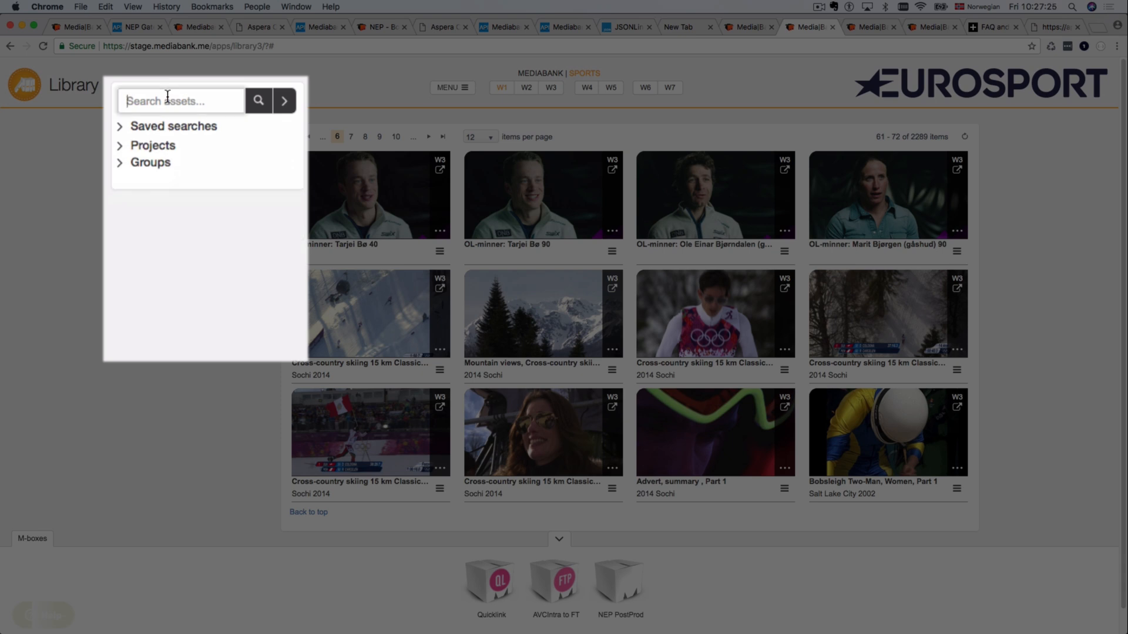
type("tarjei")
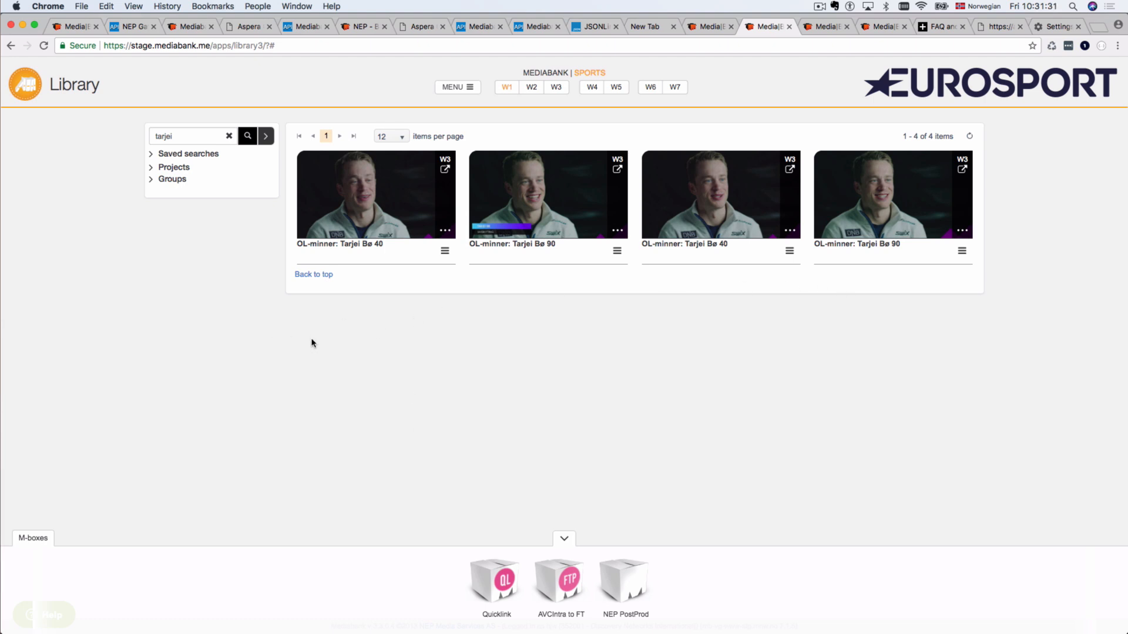
Step: Copy the asset link for the OL-minner: Tarjei Bø 40 clip and switch to Slack
left_click(393, 259)
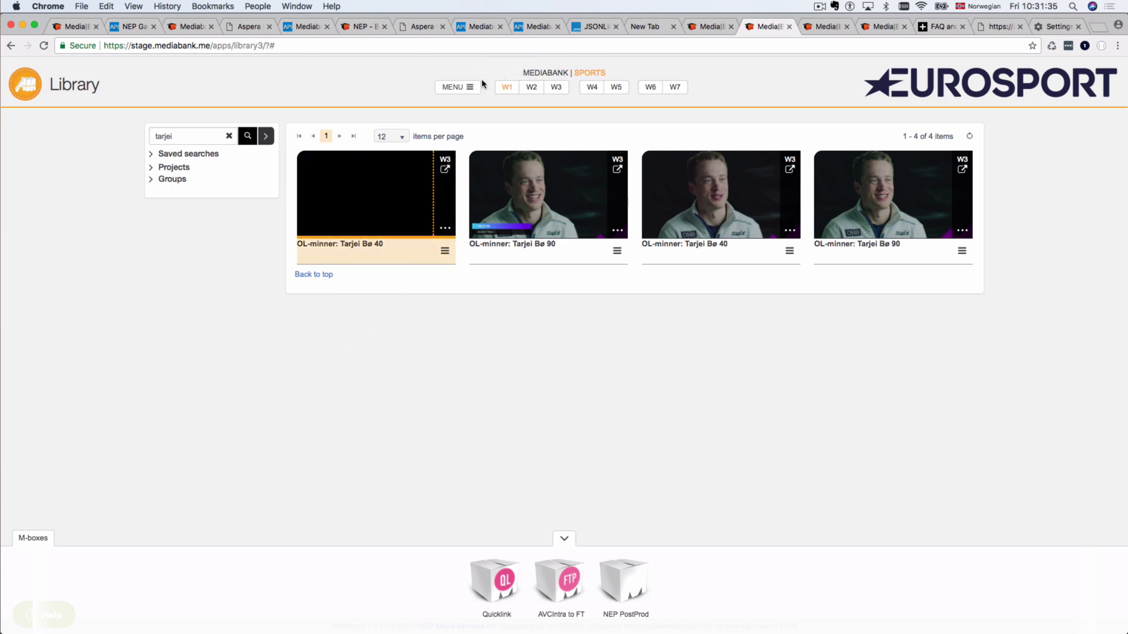
left_click(470, 89)
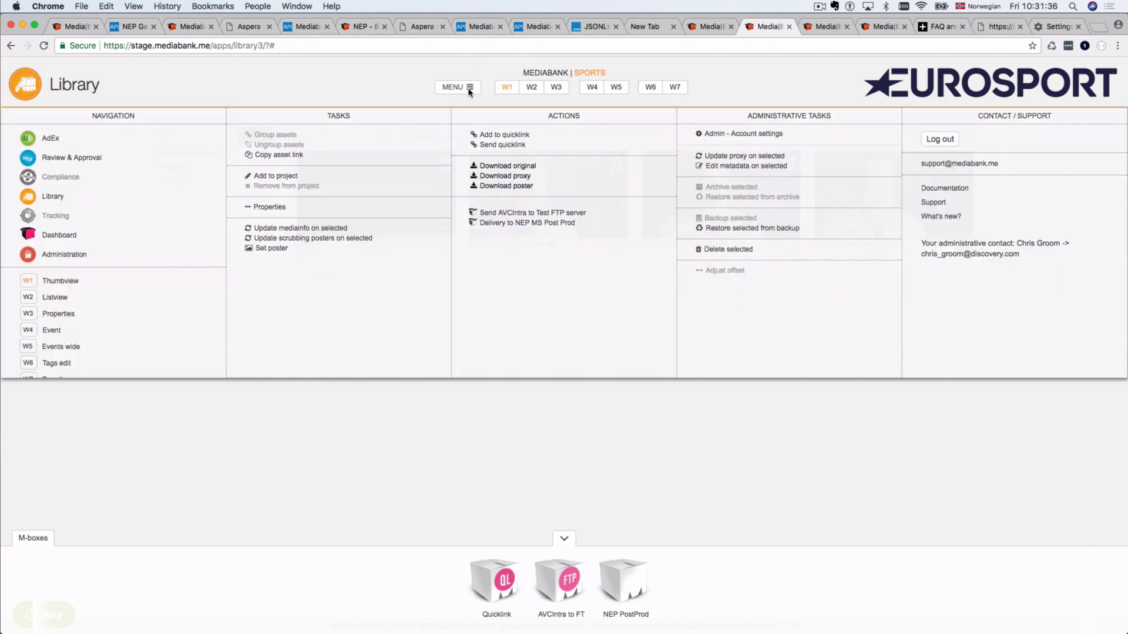
left_click(268, 156)
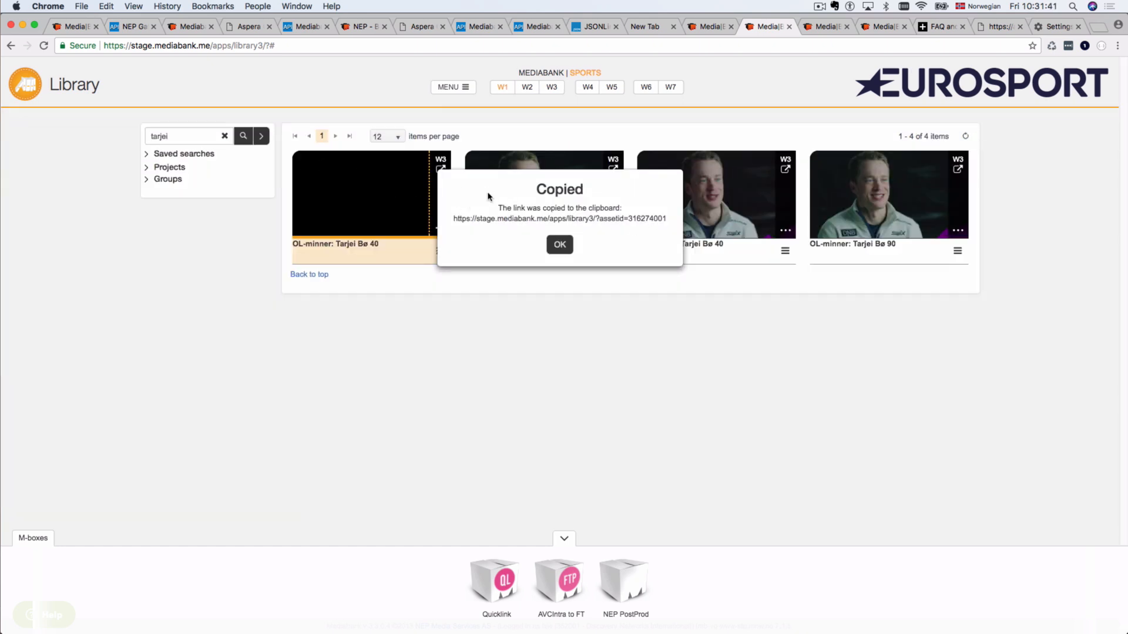
left_click(560, 246)
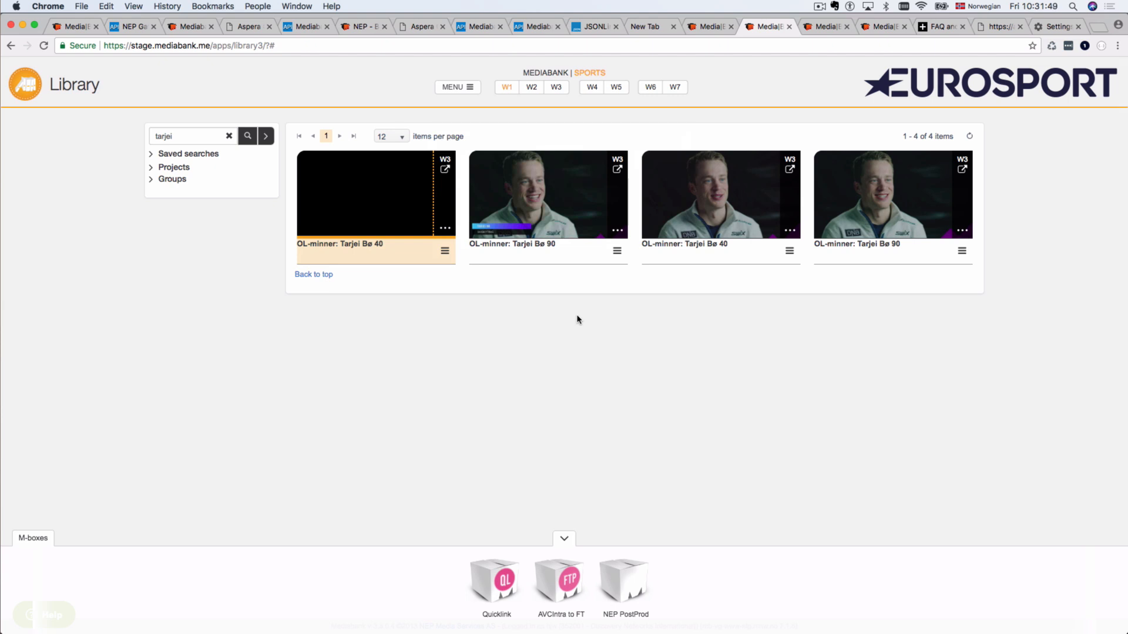
key("super+Tab")
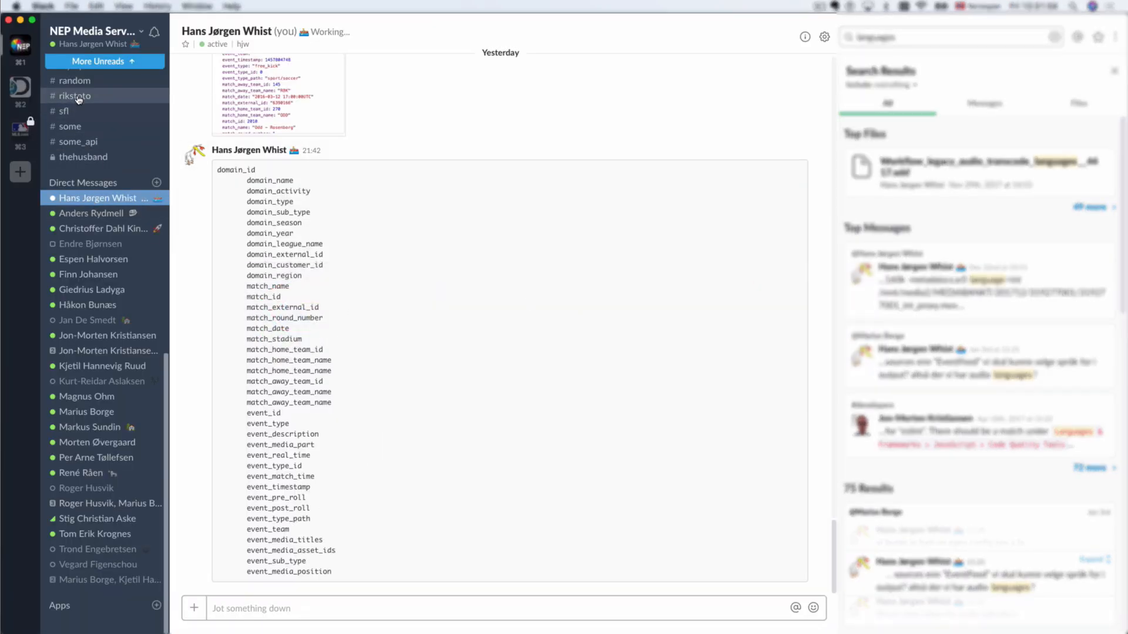
Step: Post the copied asset link as a Slack message
left_click(251, 608)
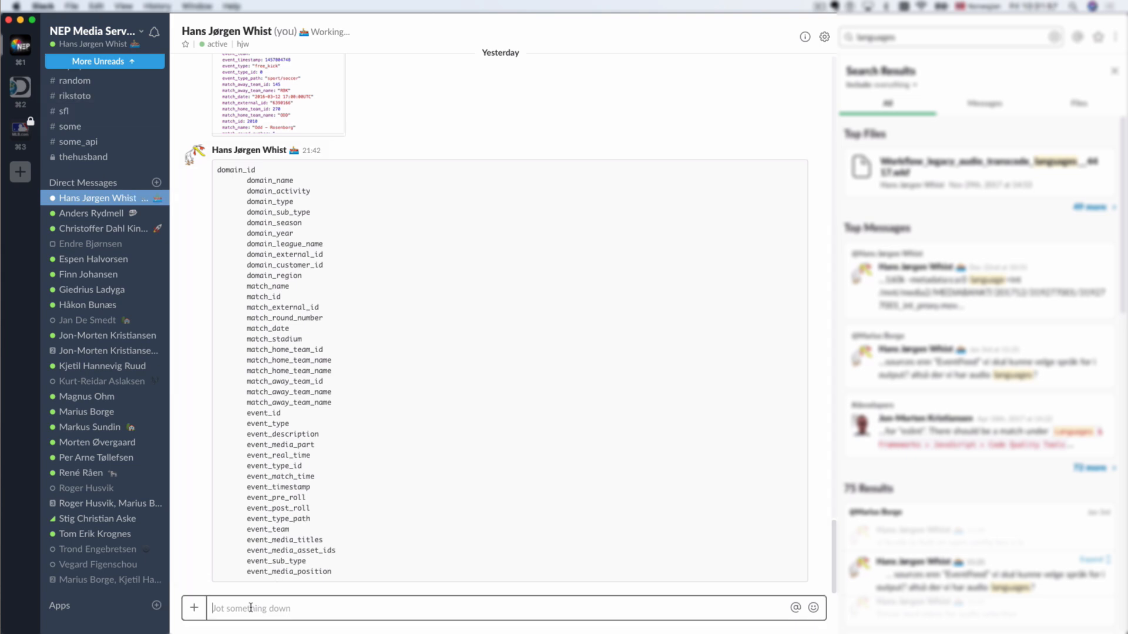
key("super+v")
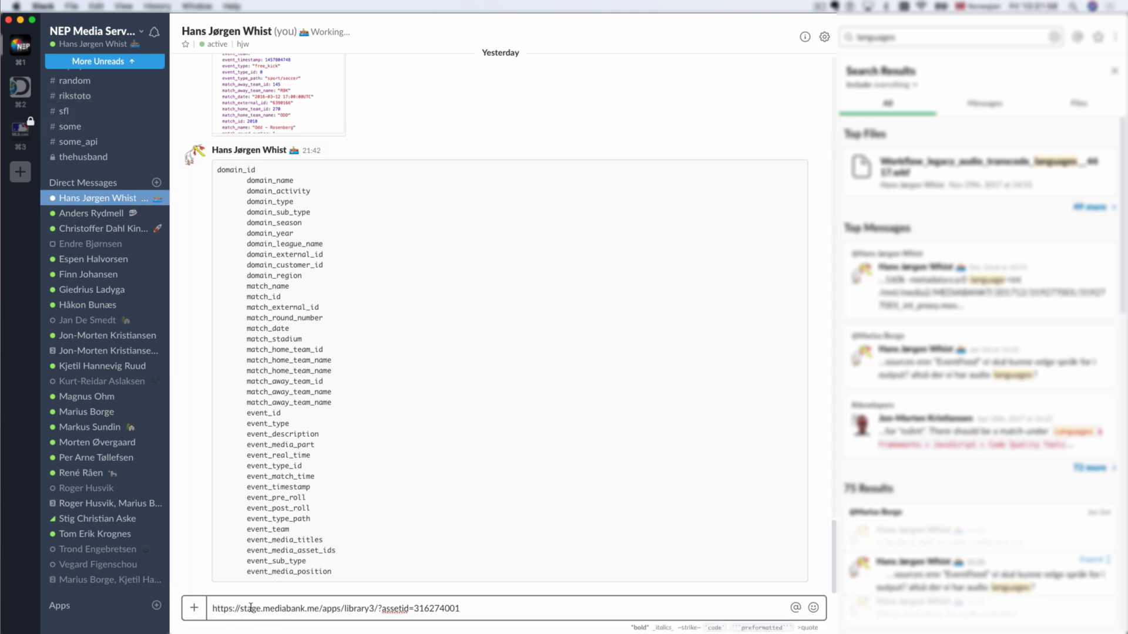
key("Return")
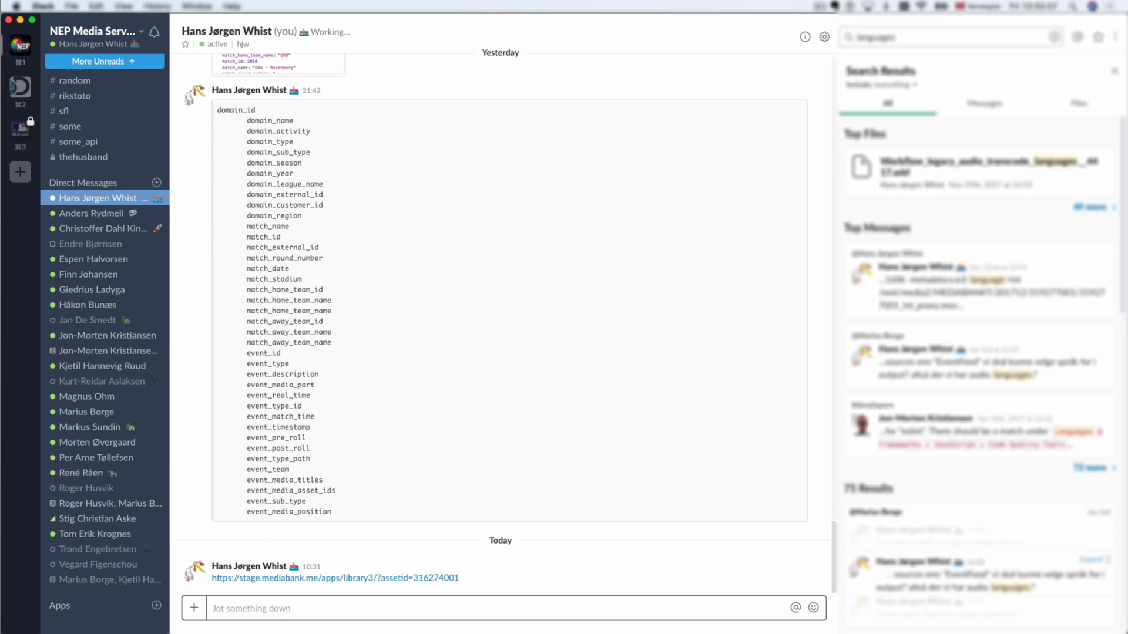
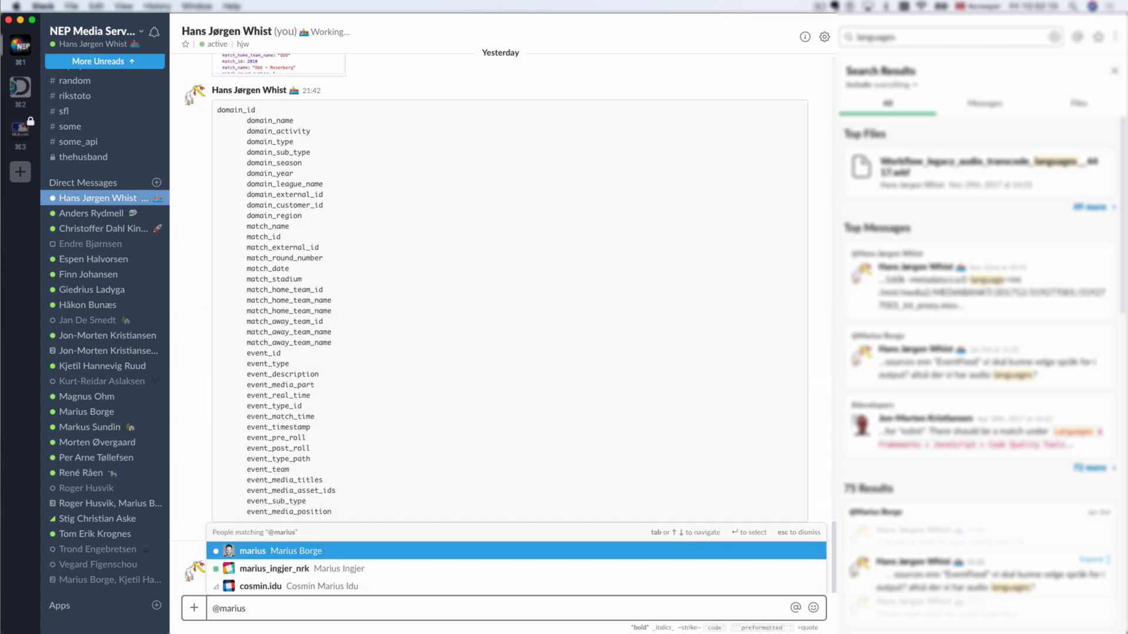
key("Return")
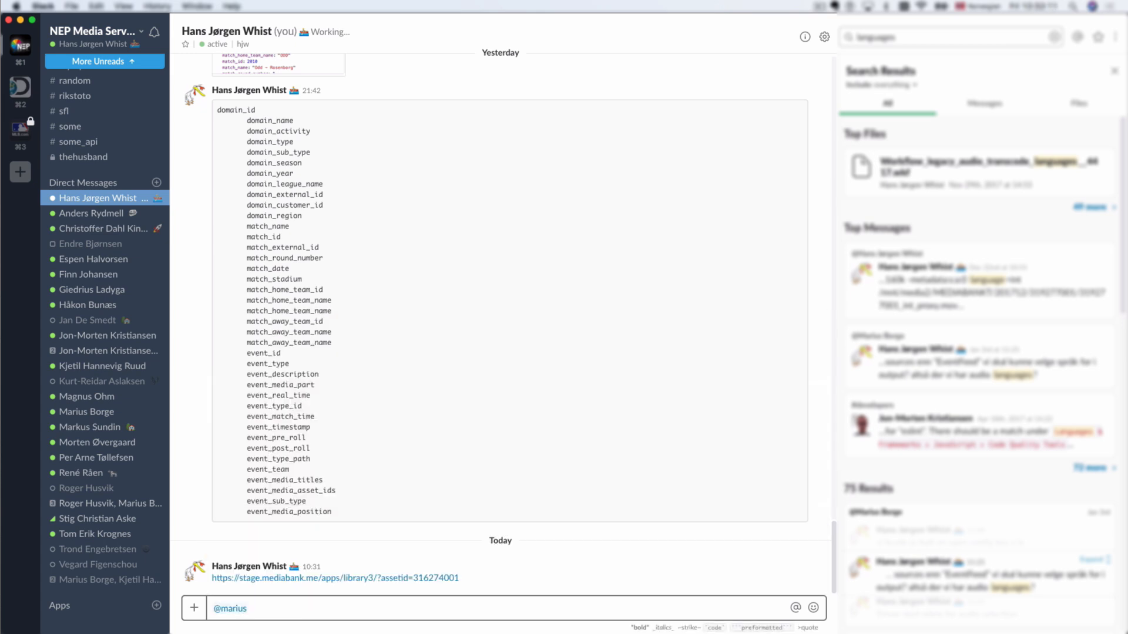
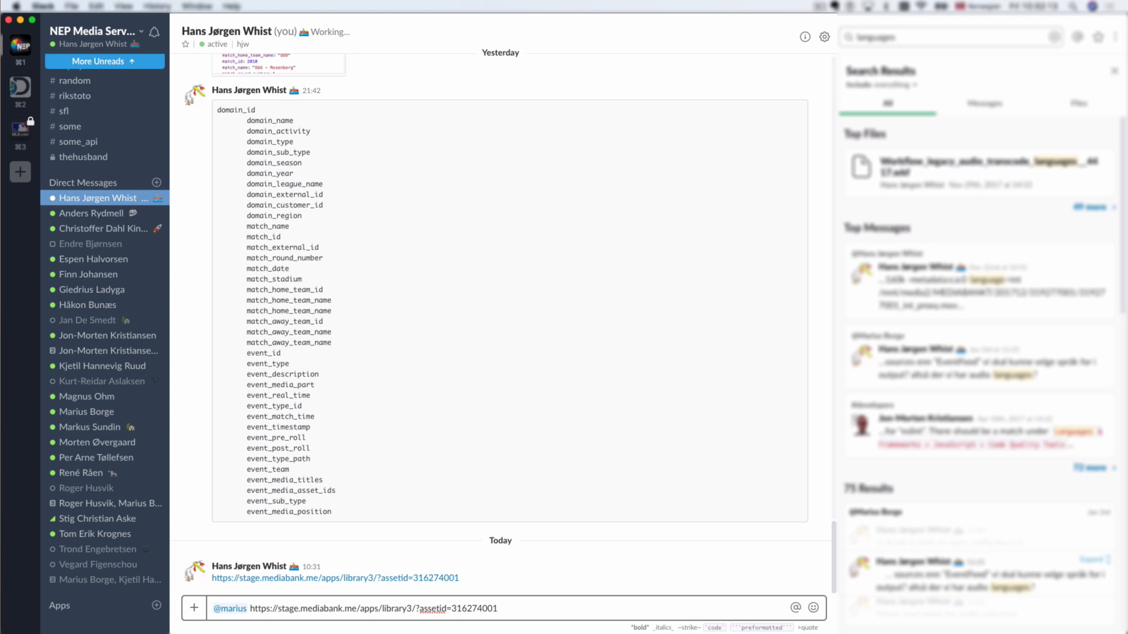
key("Return")
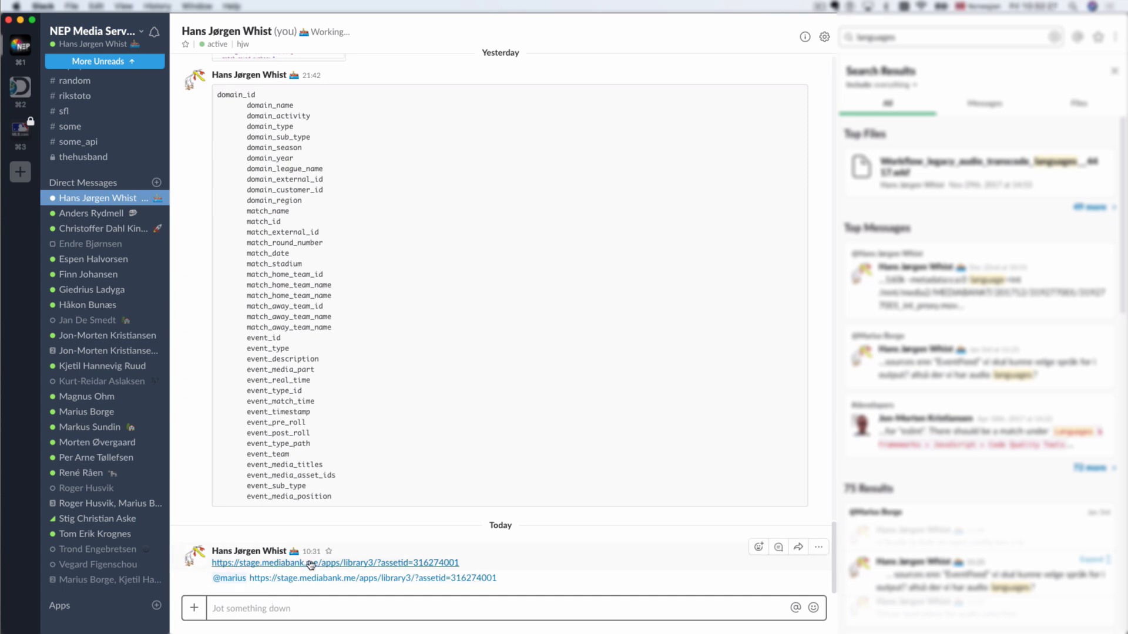
left_click(310, 564)
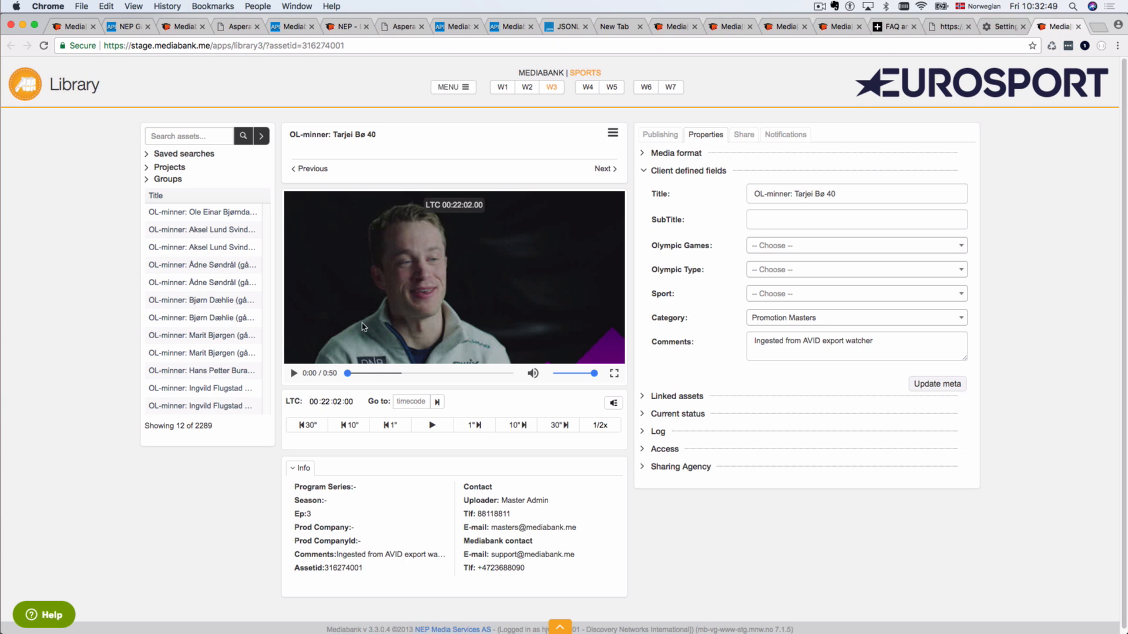
Step: Play the Tarjei Bø 40 clip, seek to 0:12 and back to about 0:09, then pause
left_click(294, 374)
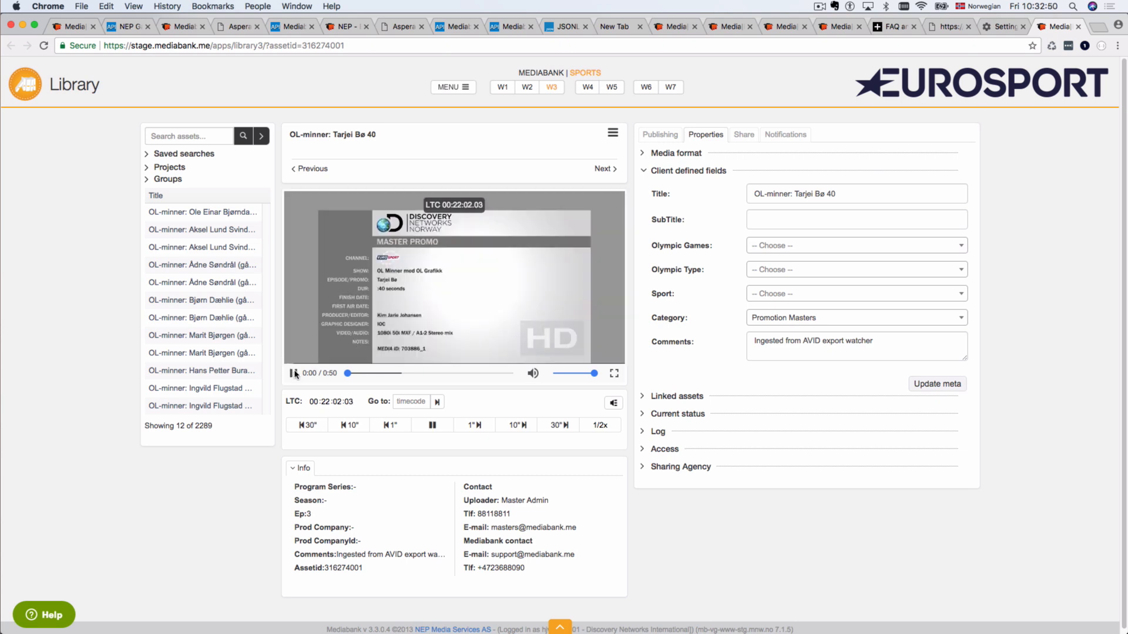
left_click(389, 375)
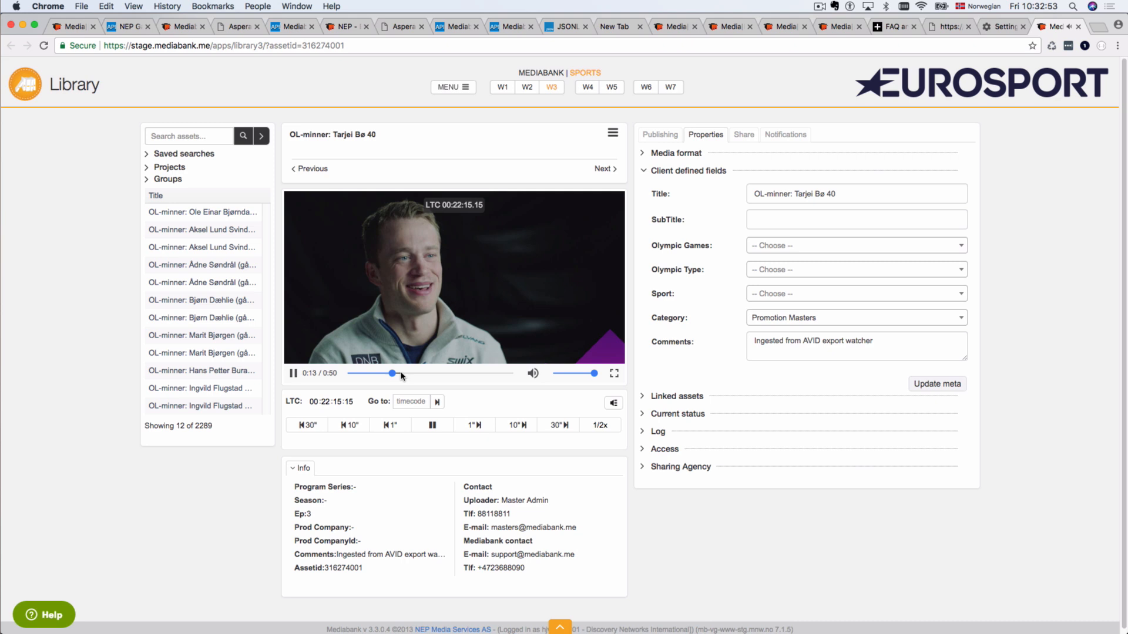
left_click(379, 374)
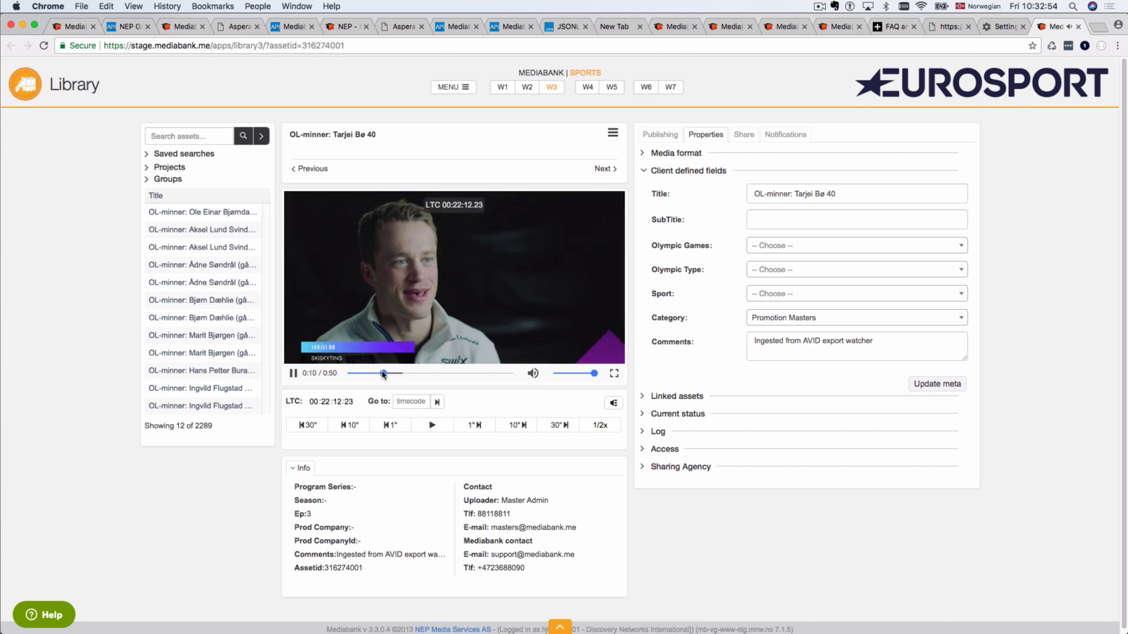
left_click(294, 374)
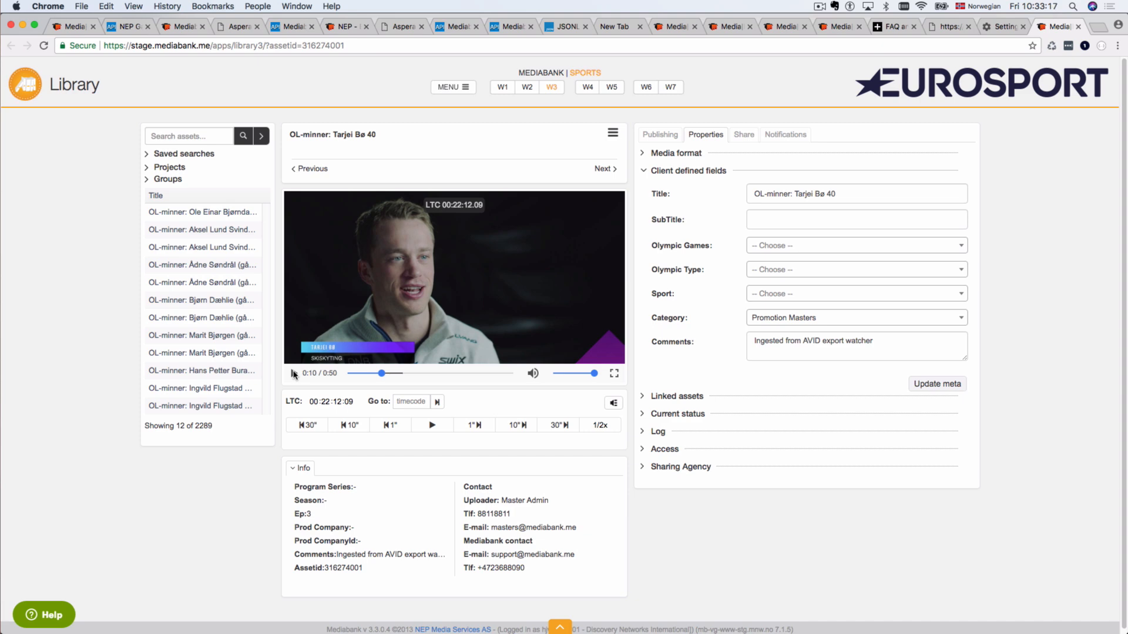
Step: Log out of Mediabank and reopen the asset link from Slack while logged out
left_click(465, 87)
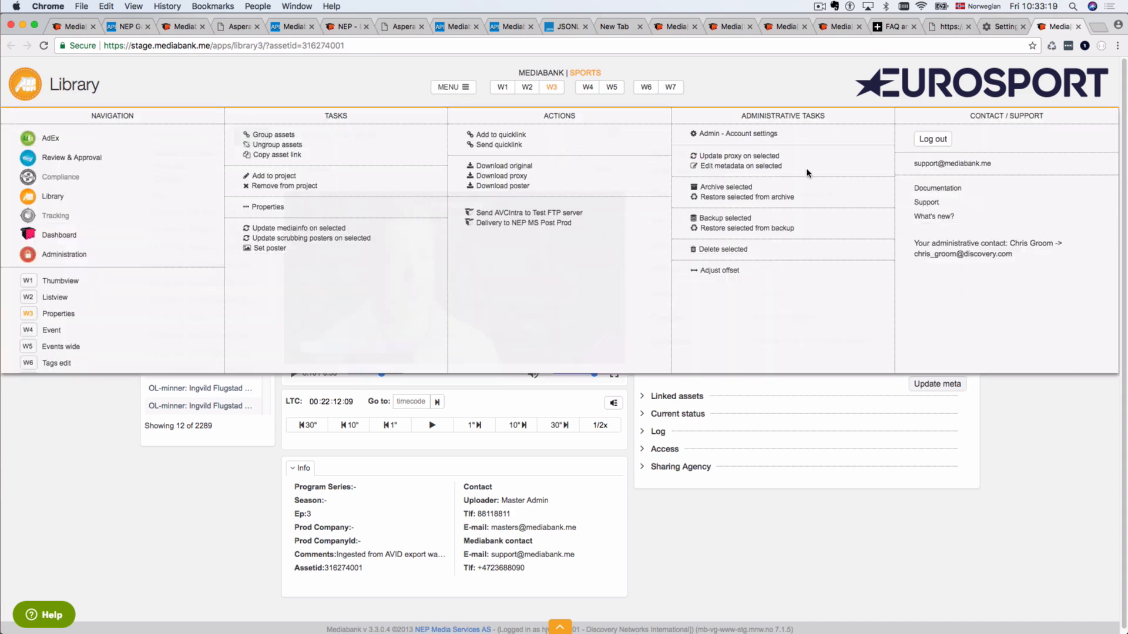
left_click(935, 140)
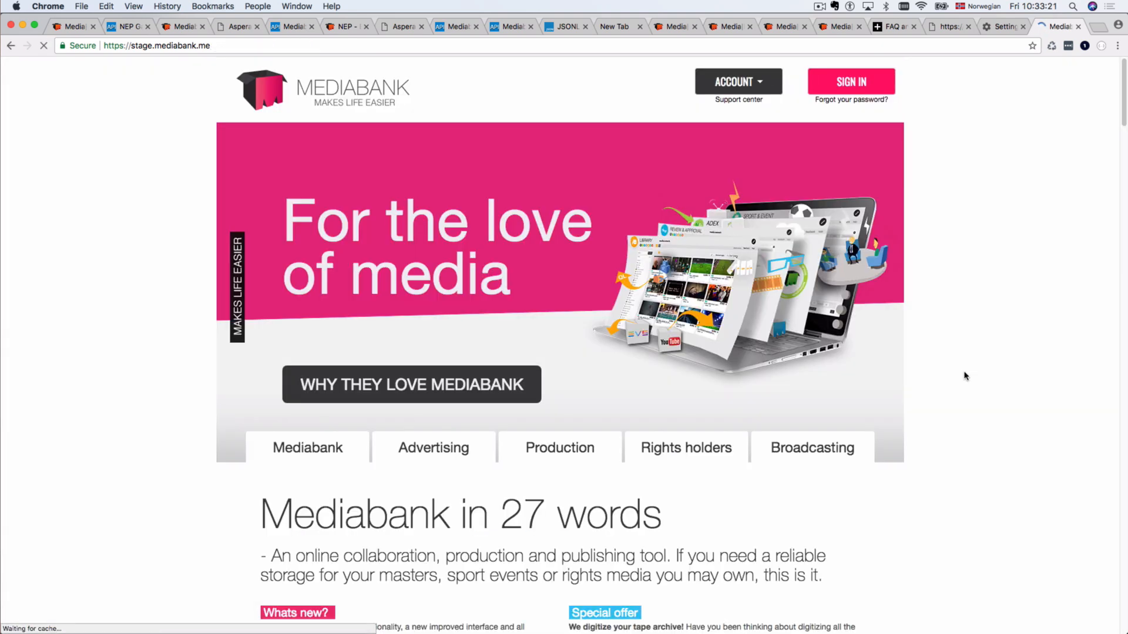
key("super+Tab")
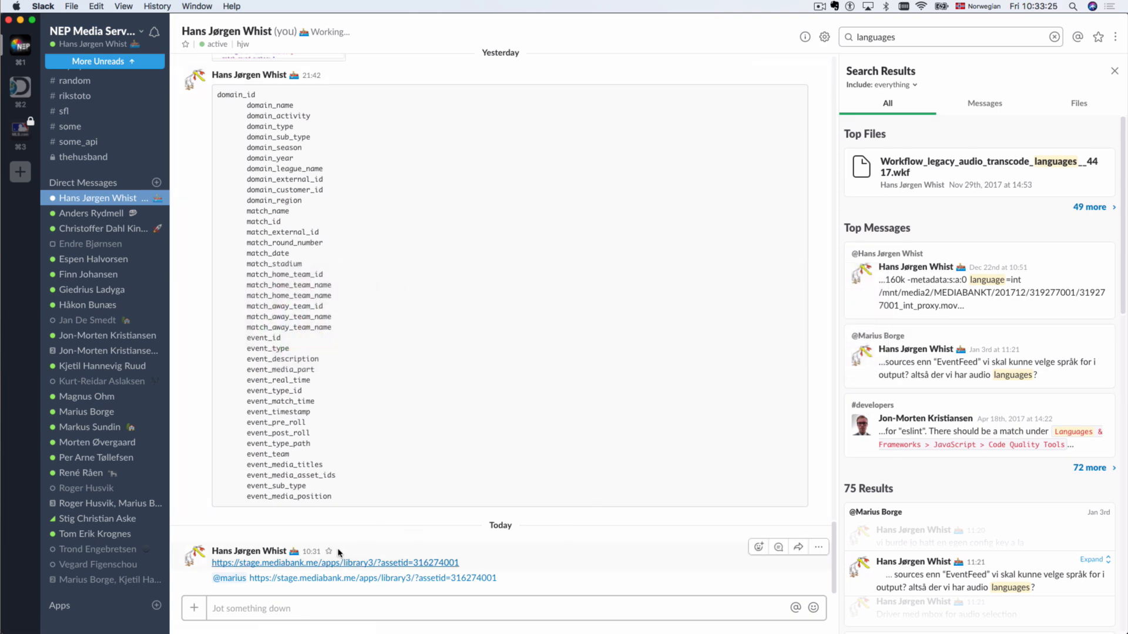
left_click(321, 563)
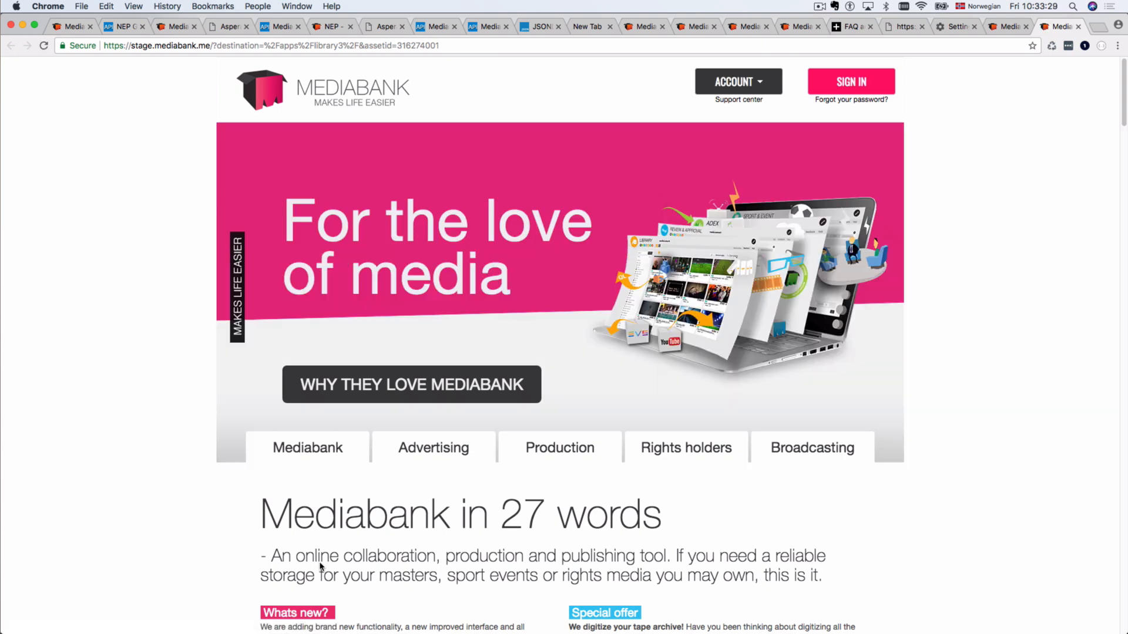
Step: Sign in to Mediabank with the account username and password
left_click(848, 92)
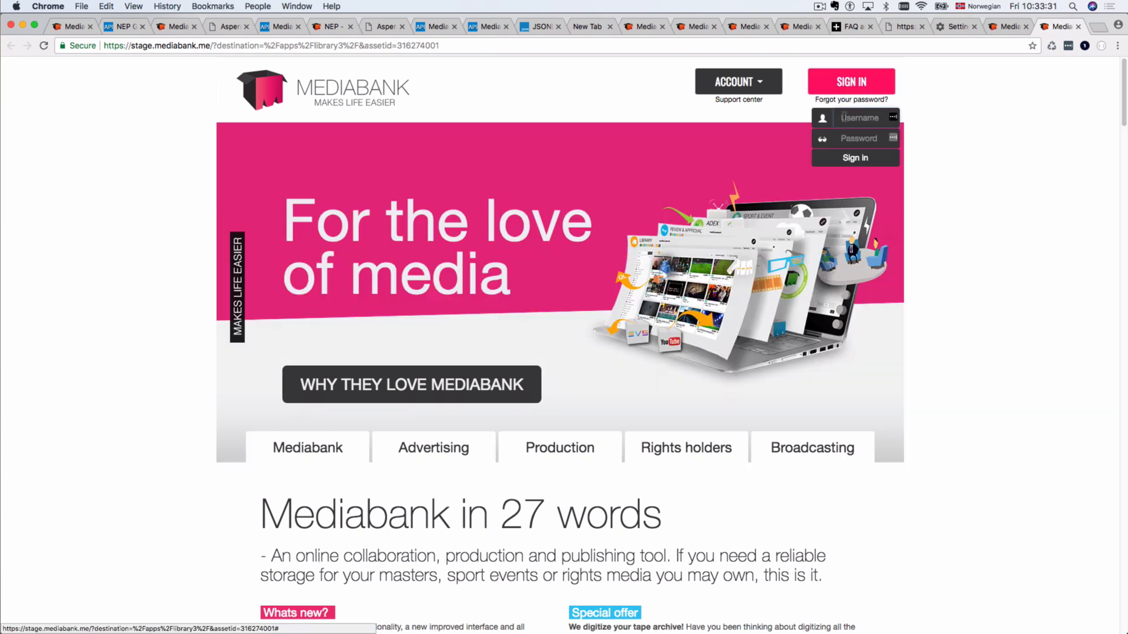
type("hjw")
key("Tab")
type("•••")
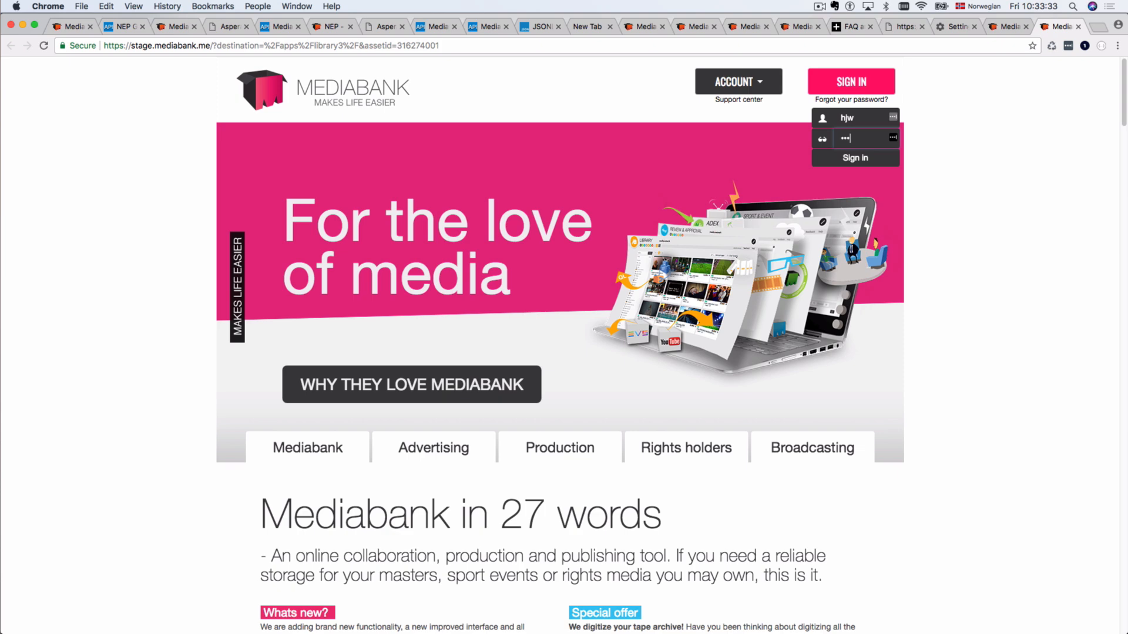
type("••••••••")
key("Return")
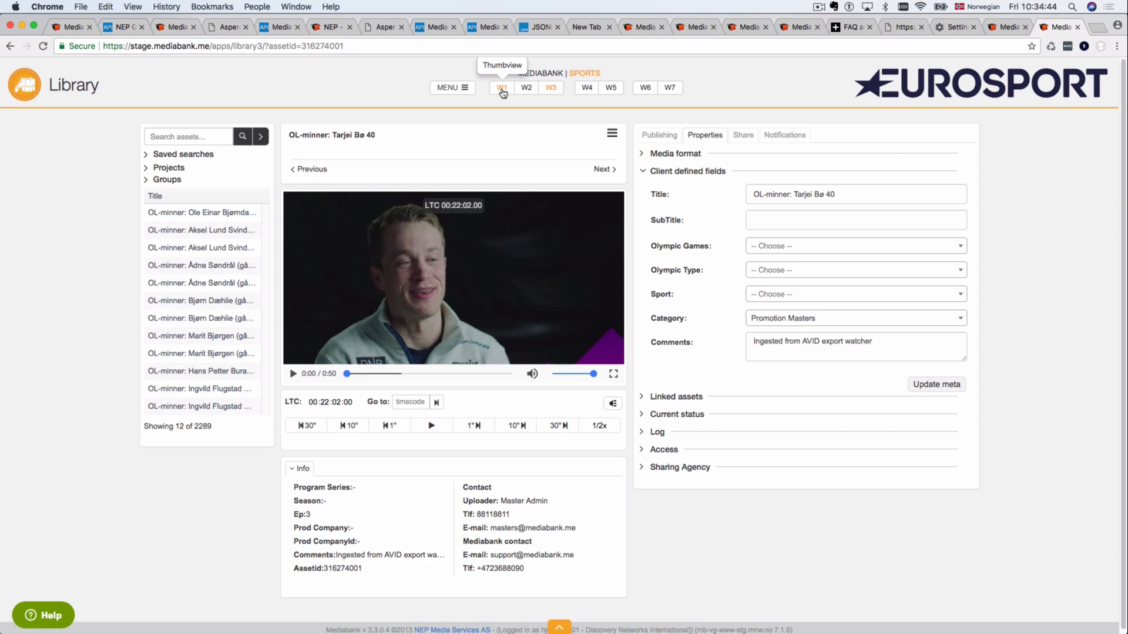
Step: Switch the library to thumbnail view and search for 'ole einar'
left_click(502, 88)
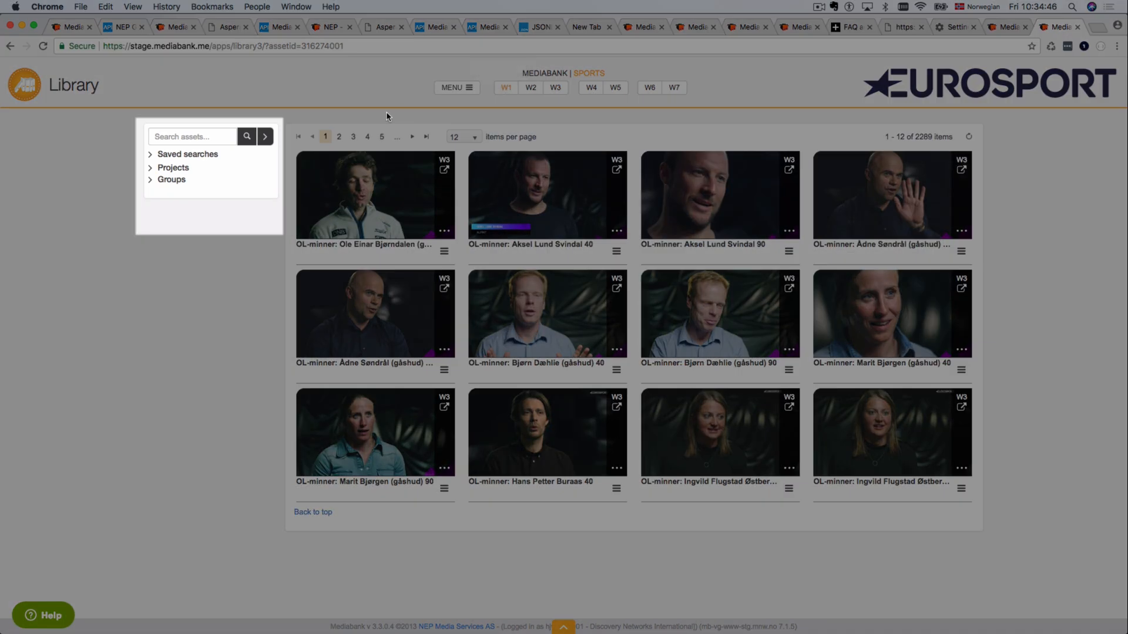
left_click(190, 136)
type("ole eina")
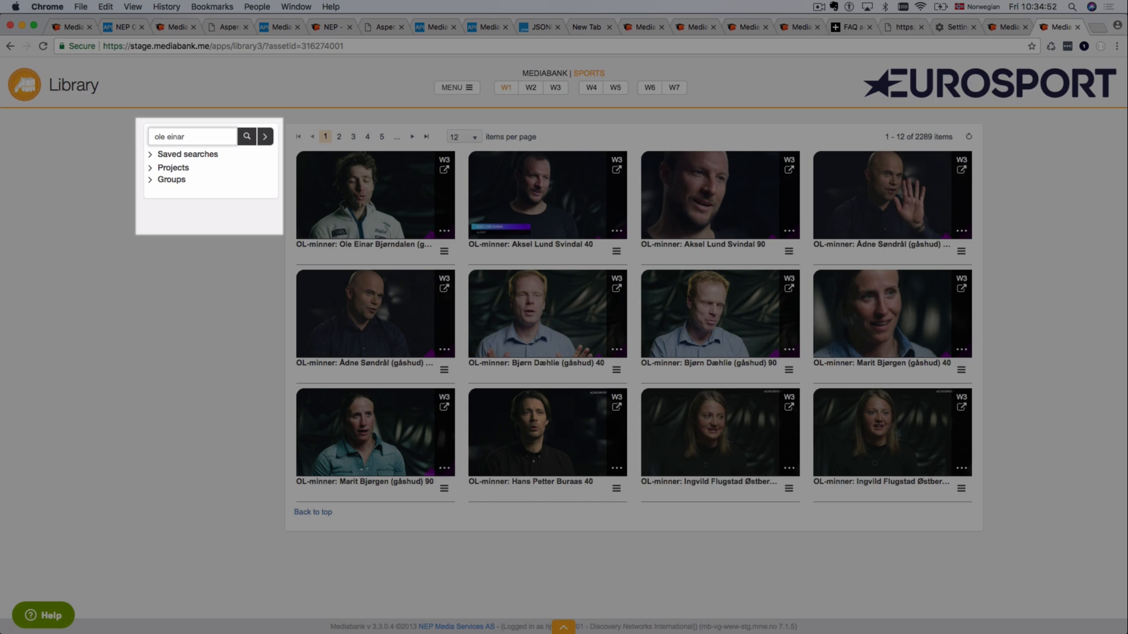
type("r")
key("Return")
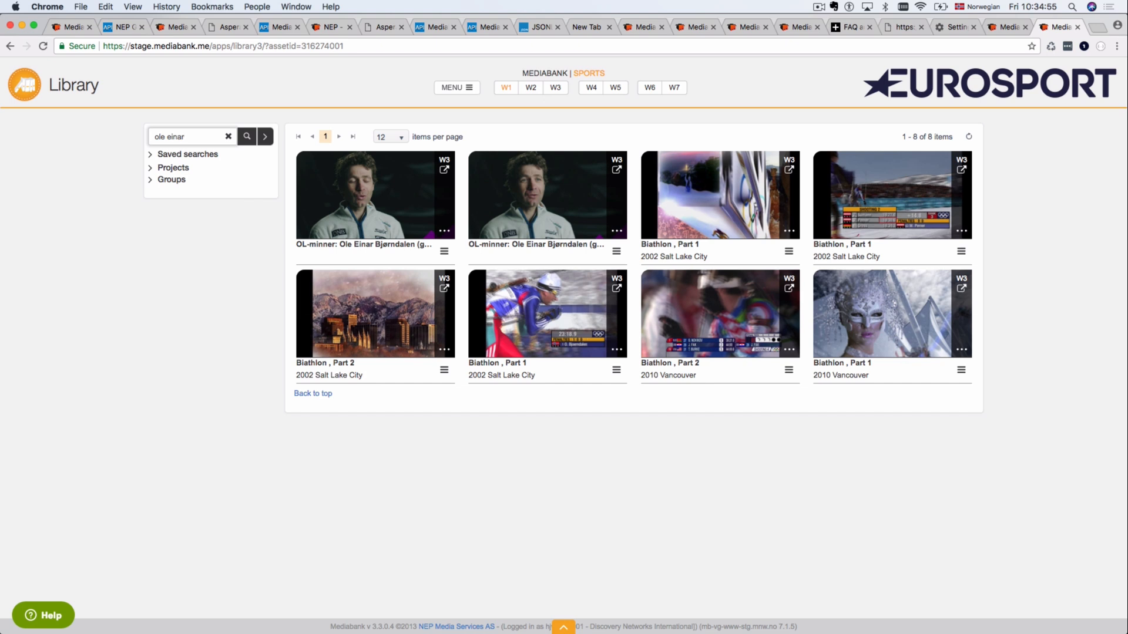
Step: Save the search as smart search 'Ole einar free text', shared with the Highlights Factory group
left_click(264, 136)
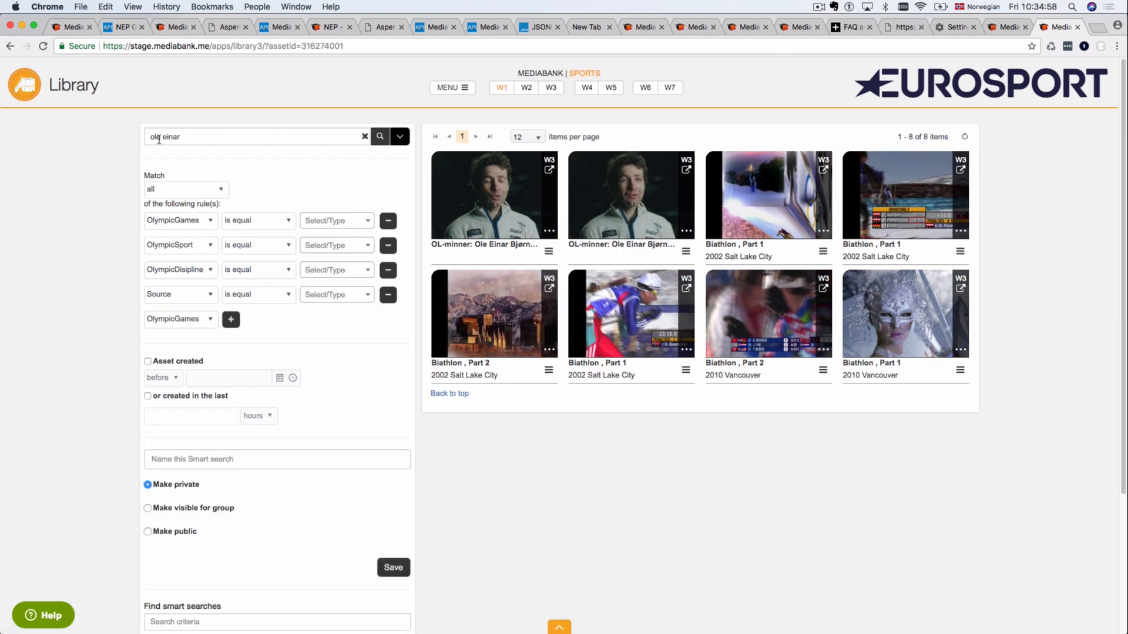
left_click(174, 461)
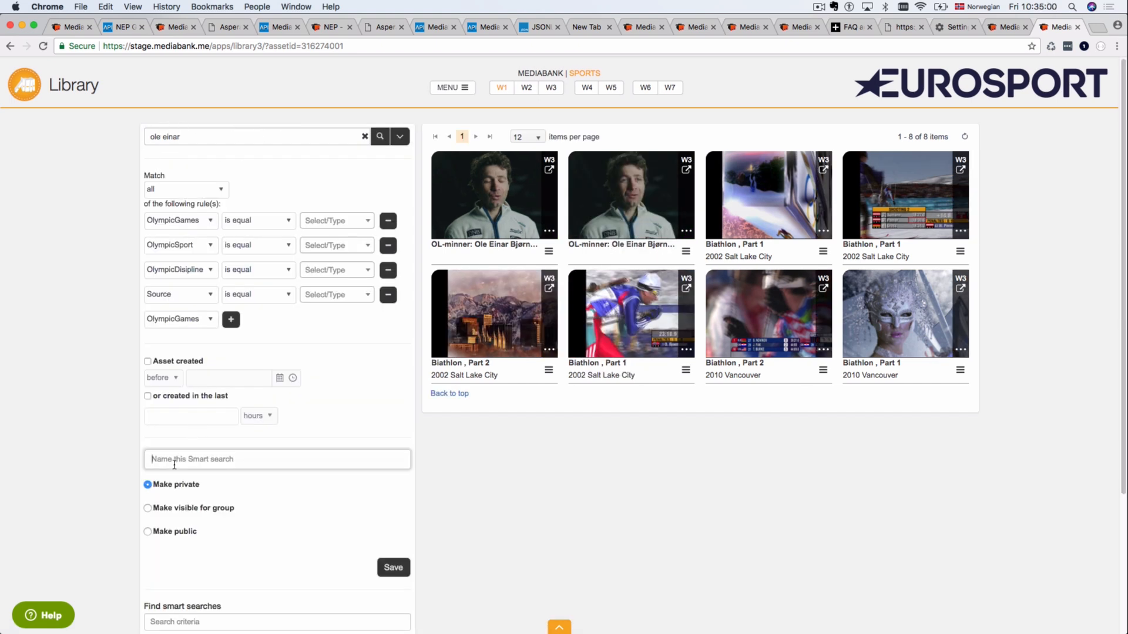
type("Ole ")
type("ein")
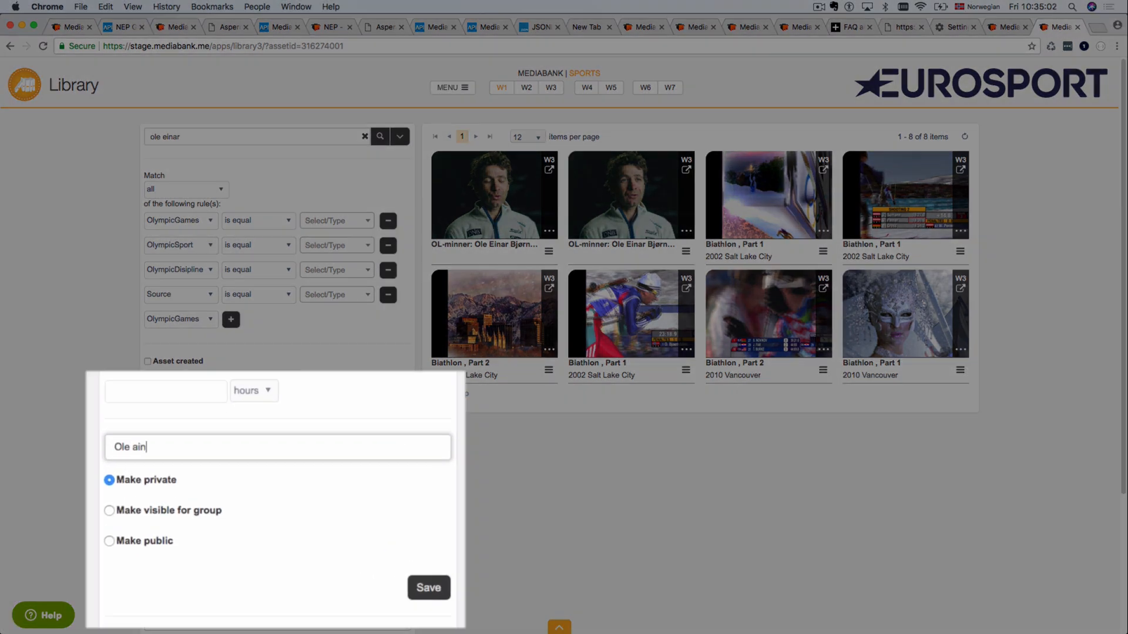
key("BackSpace")
key("BackSpace")
key("BackSpace")
type("einar free text")
left_click(109, 511)
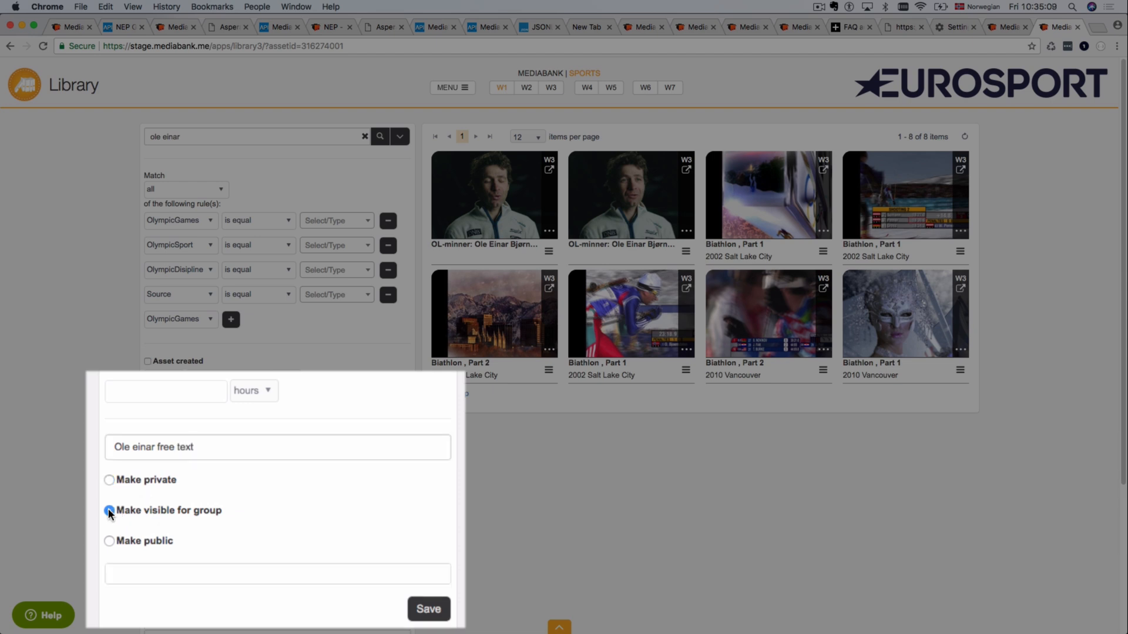
left_click(147, 573)
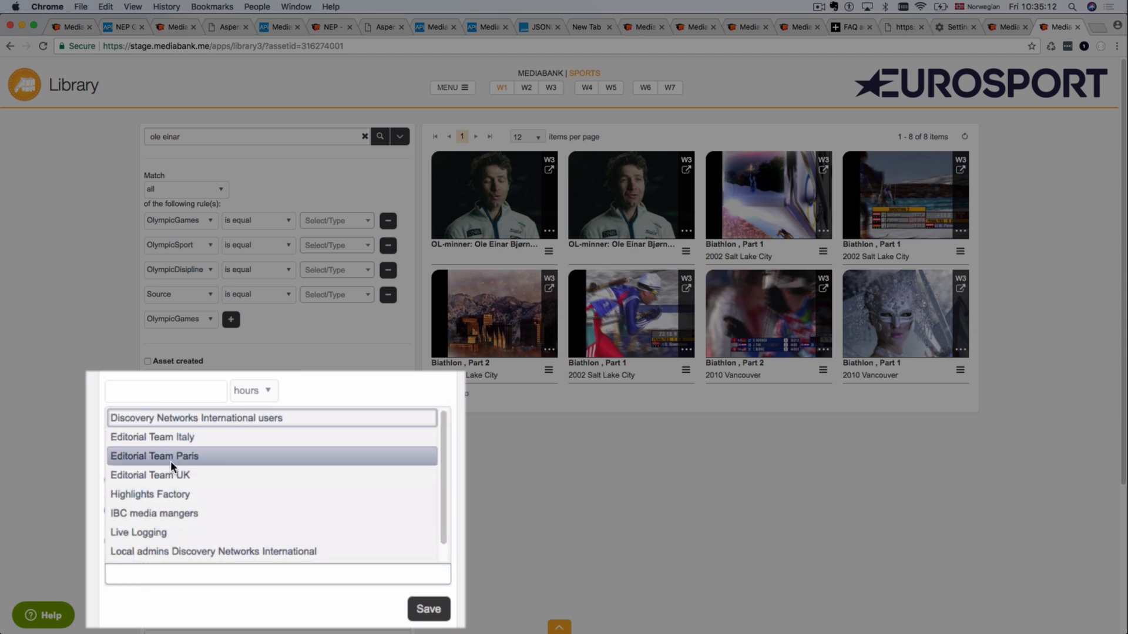
left_click(165, 496)
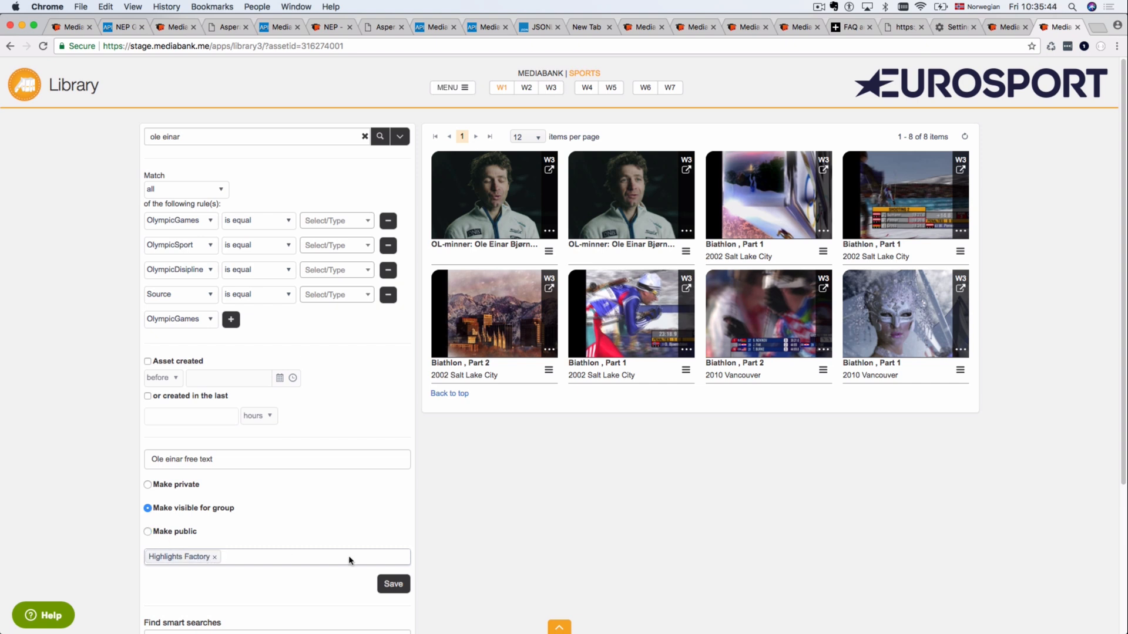
left_click(390, 585)
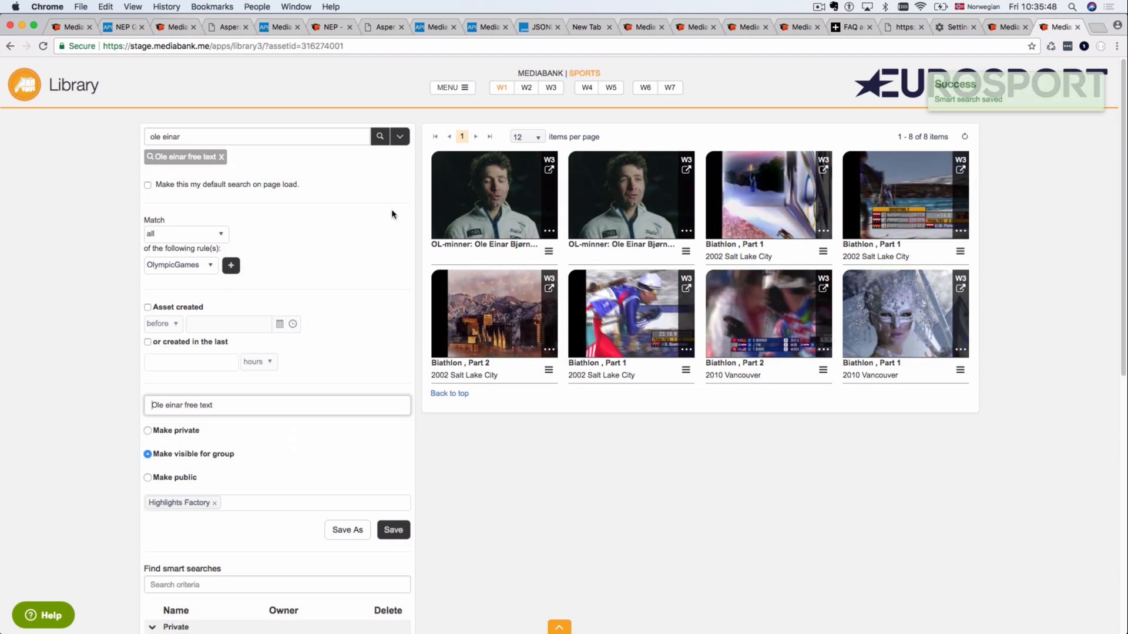
Step: Reopen the smart search options and show Ole einar free text among saved searches
left_click(398, 140)
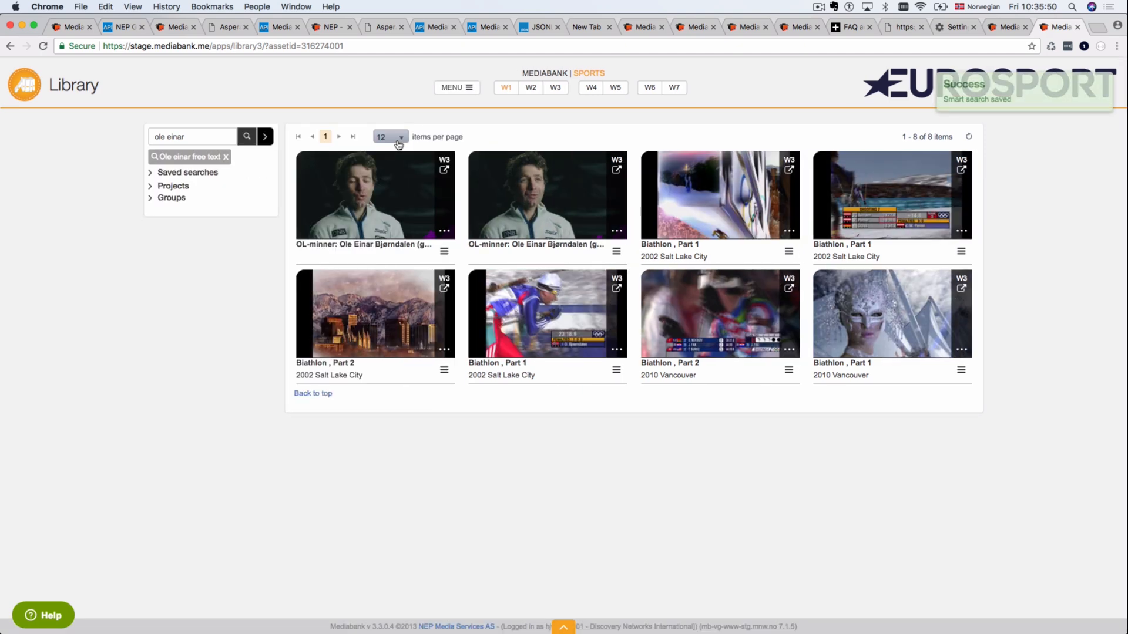
left_click(265, 137)
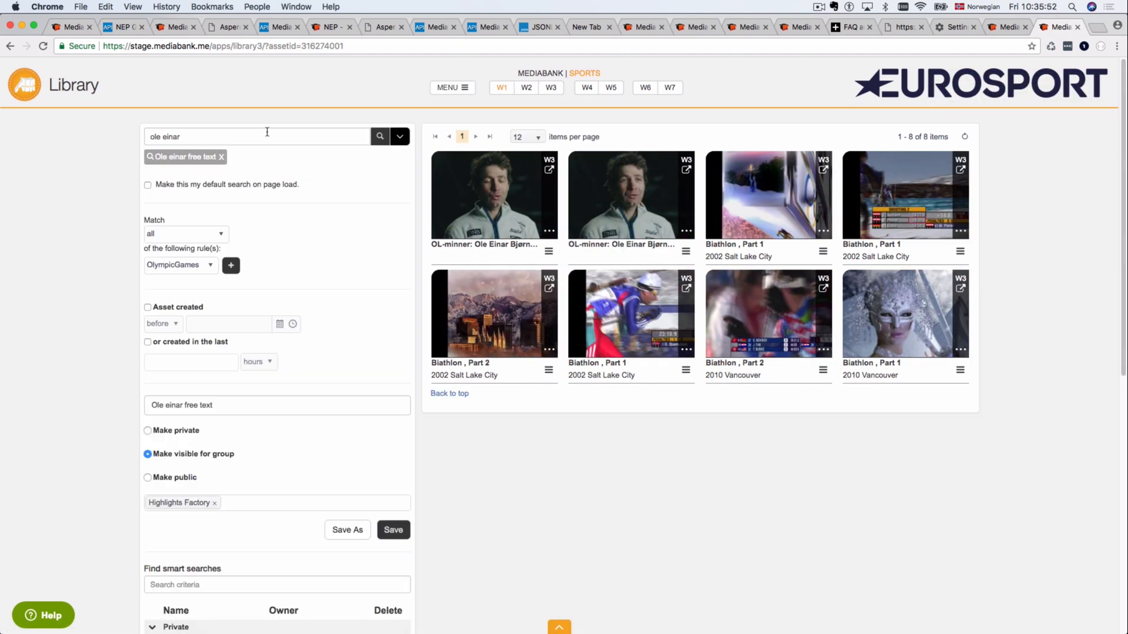
scroll(262, 446, "down", 10)
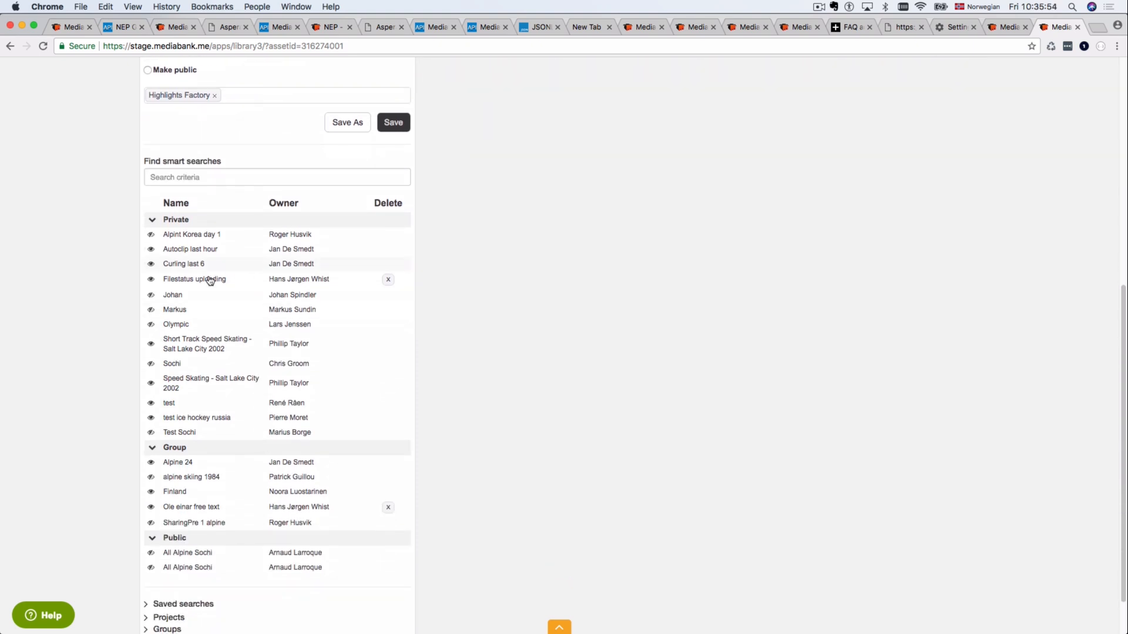
left_click(151, 221)
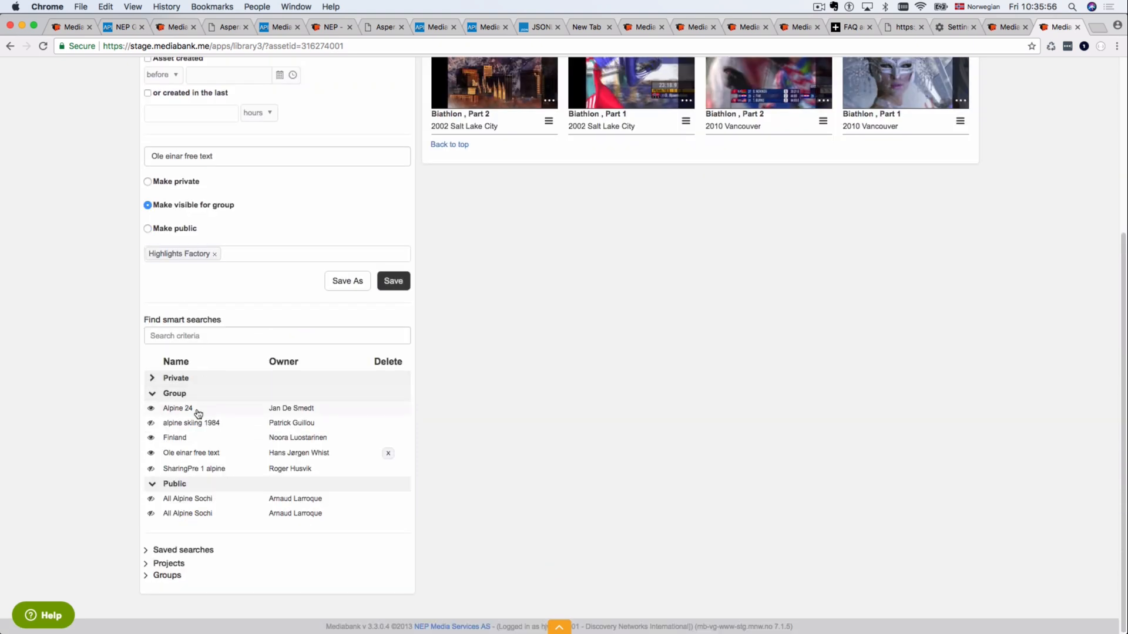
left_click(150, 454)
Step: Check the saved searches list, toggling Ole einar free text off and back on, then collapse the panel
left_click(146, 552)
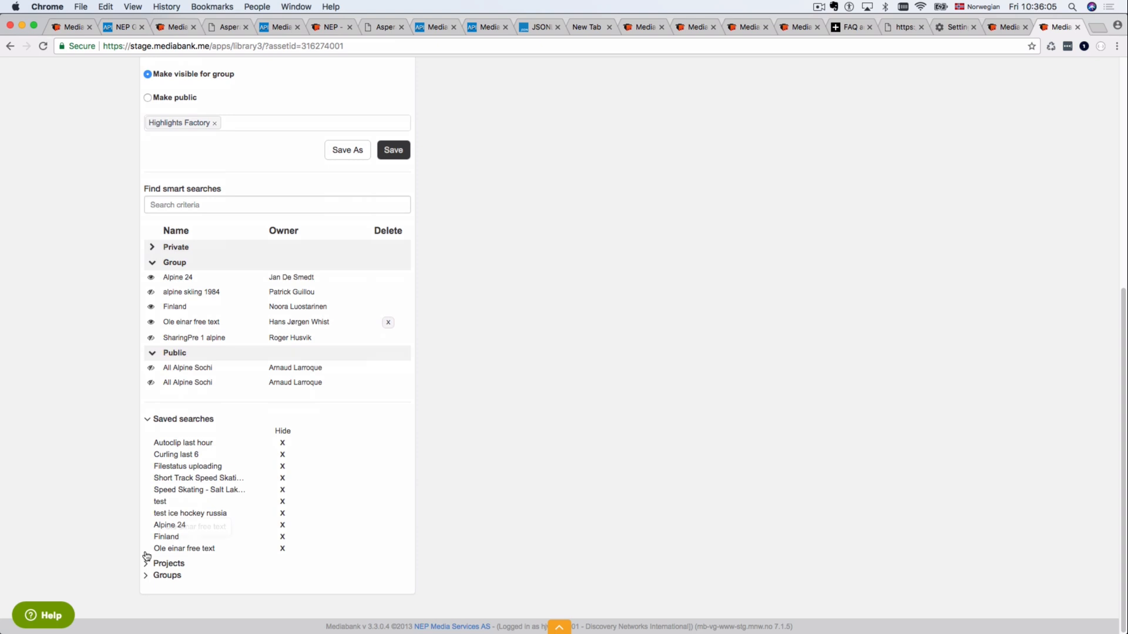
left_click(151, 323)
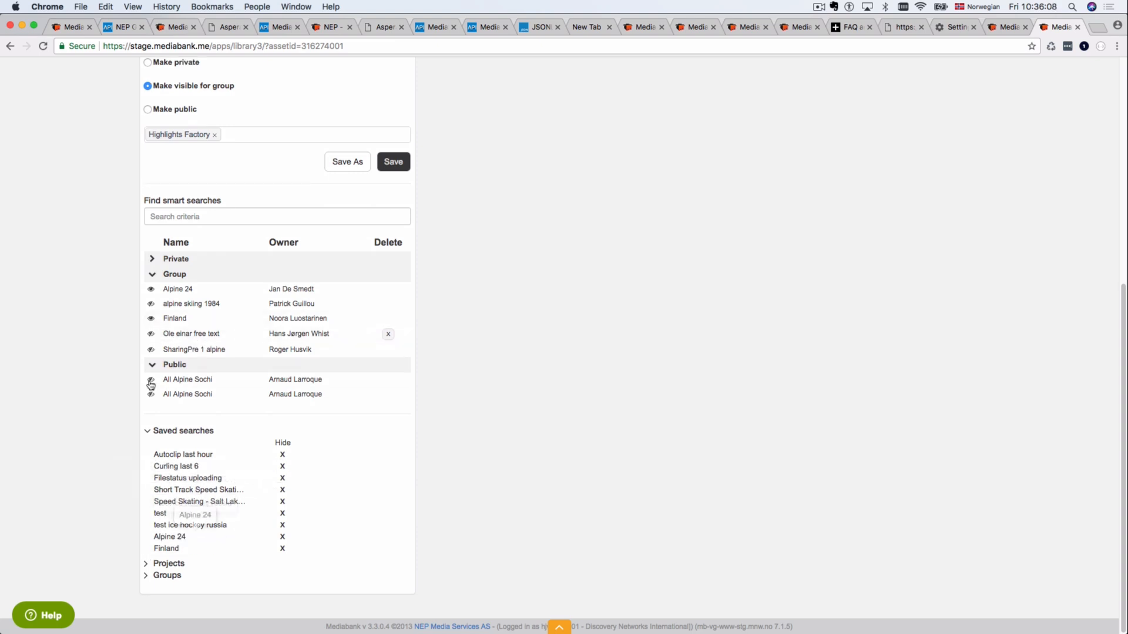
left_click(151, 335)
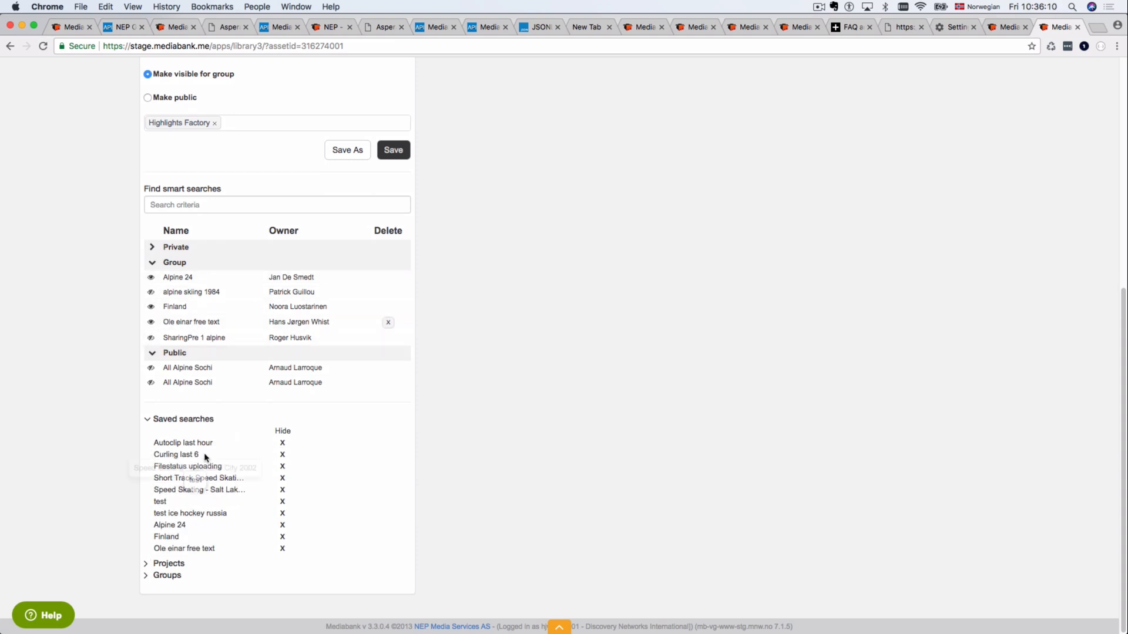
left_click(148, 420)
left_click(153, 394)
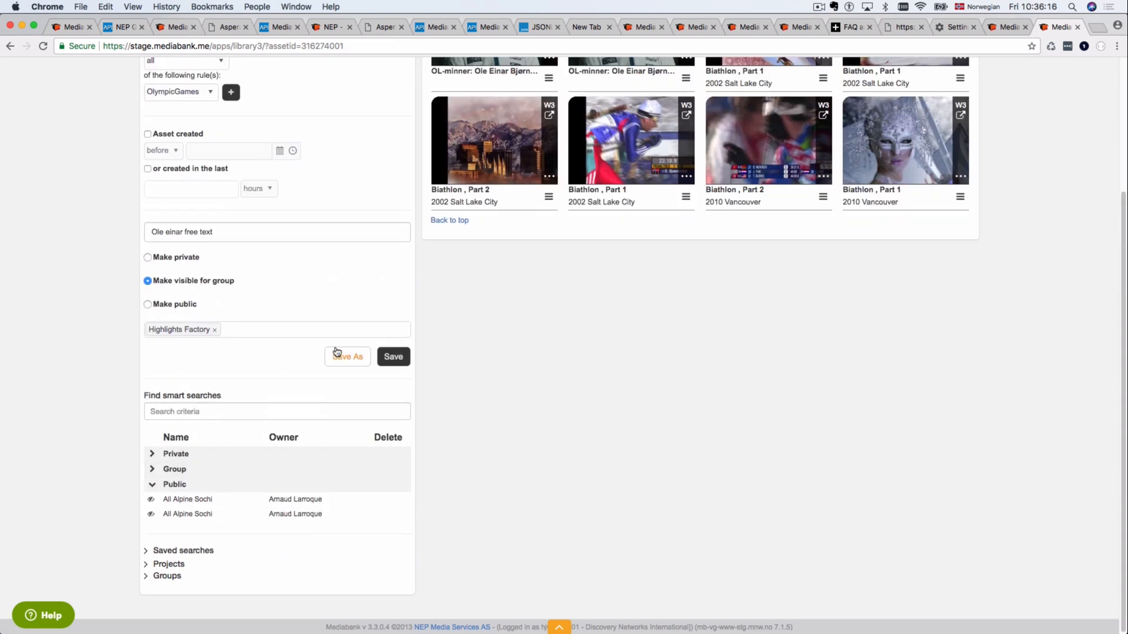
scroll(338, 354, "up", 3)
left_click(398, 138)
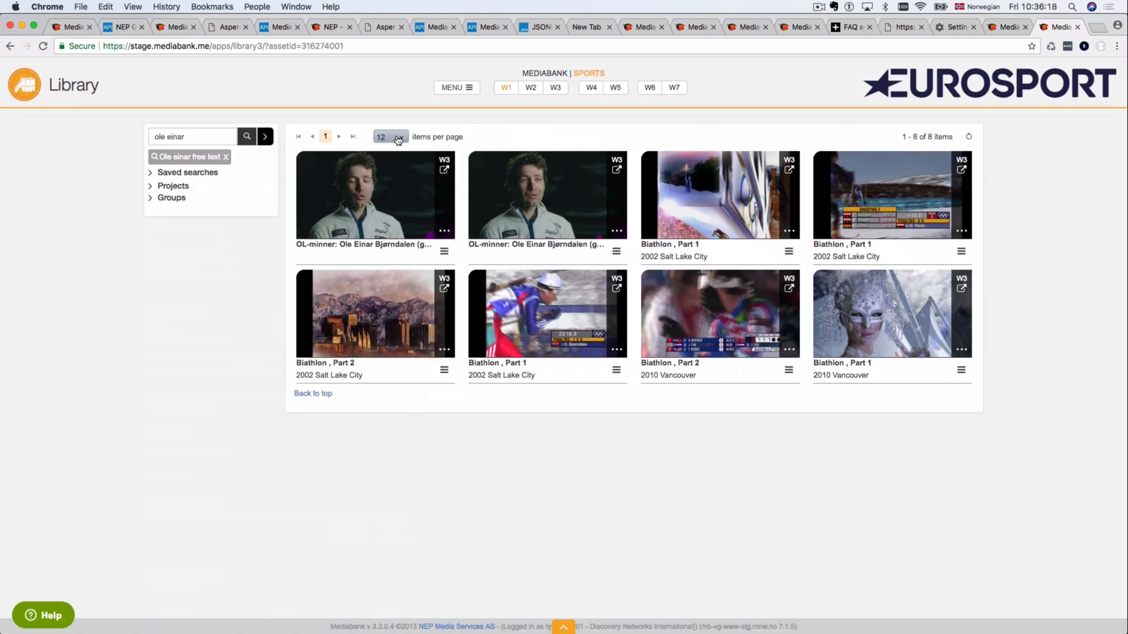
Step: Select six of the 'ole einar' results and start adding them to a project
left_click(173, 188)
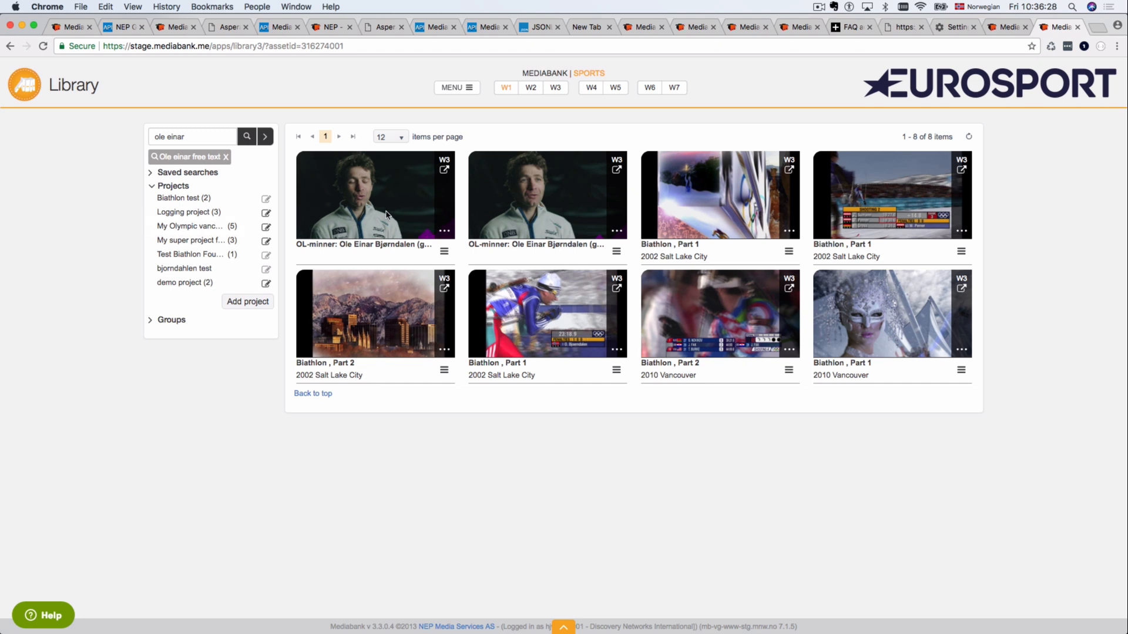
left_click_drag(376, 197, 730, 347)
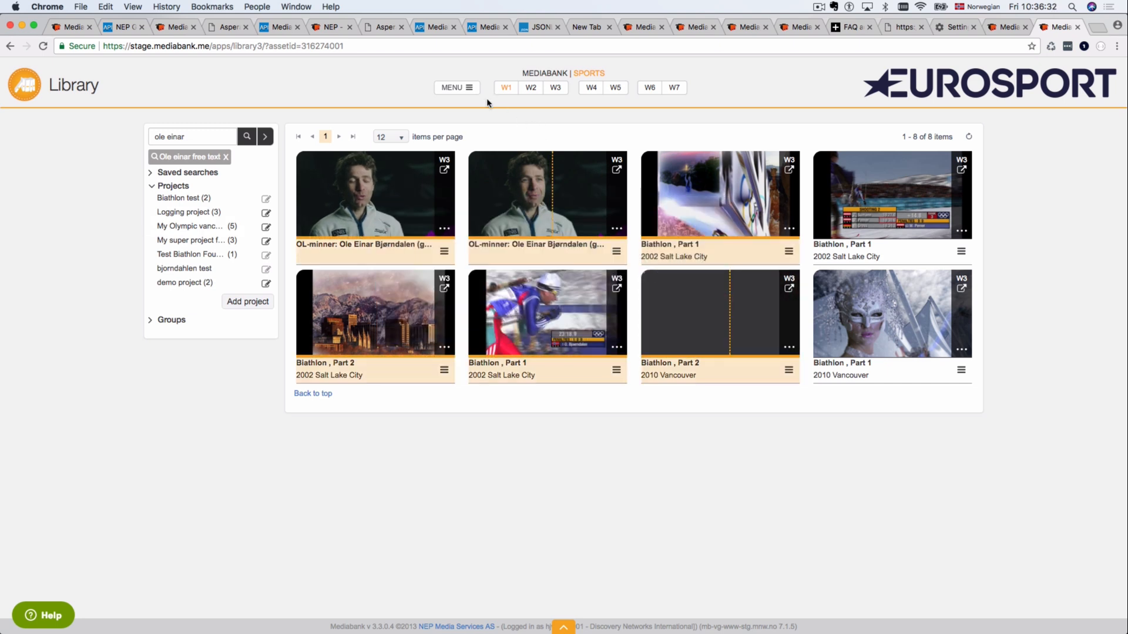
left_click(473, 92)
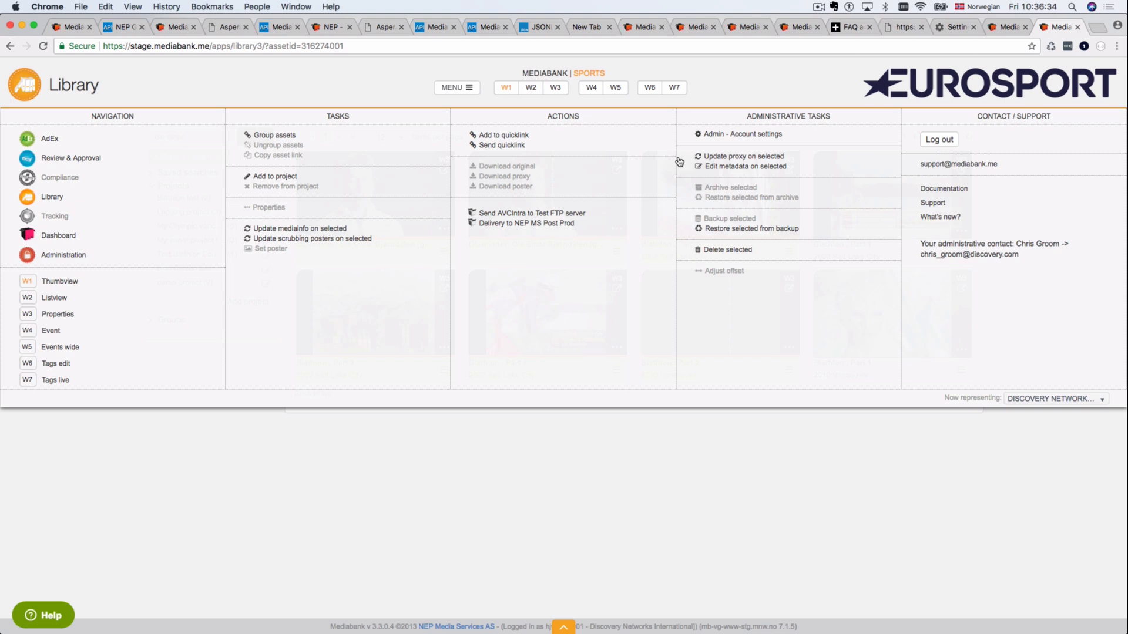
left_click(270, 177)
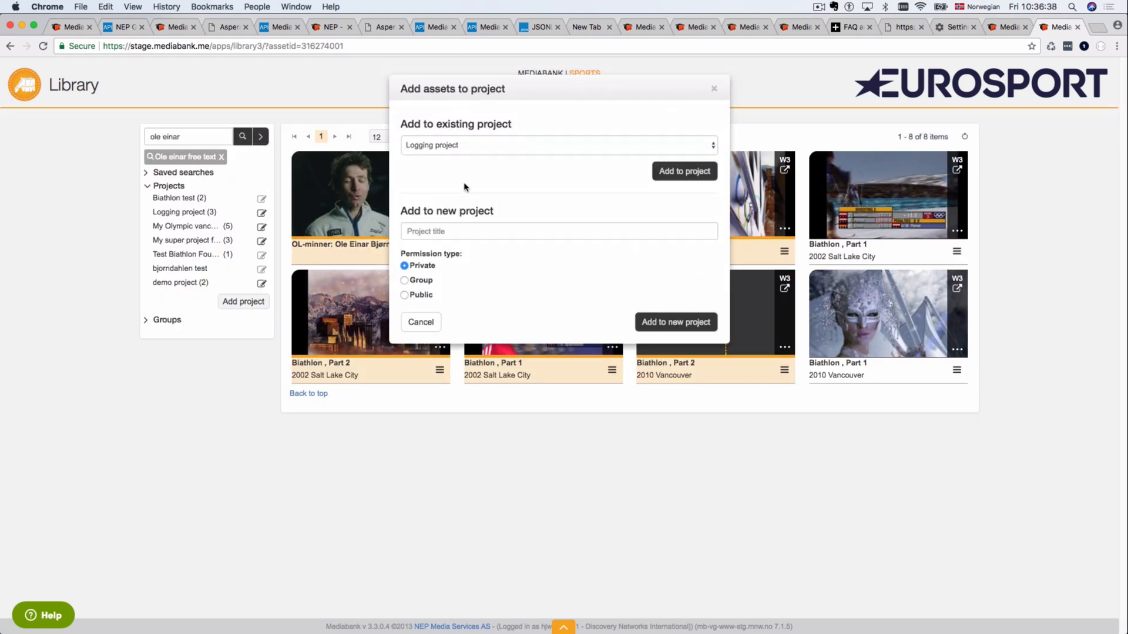
Step: Create a new project 'Ole Einar' visible to the Editorial Team Italy group
left_click(446, 233)
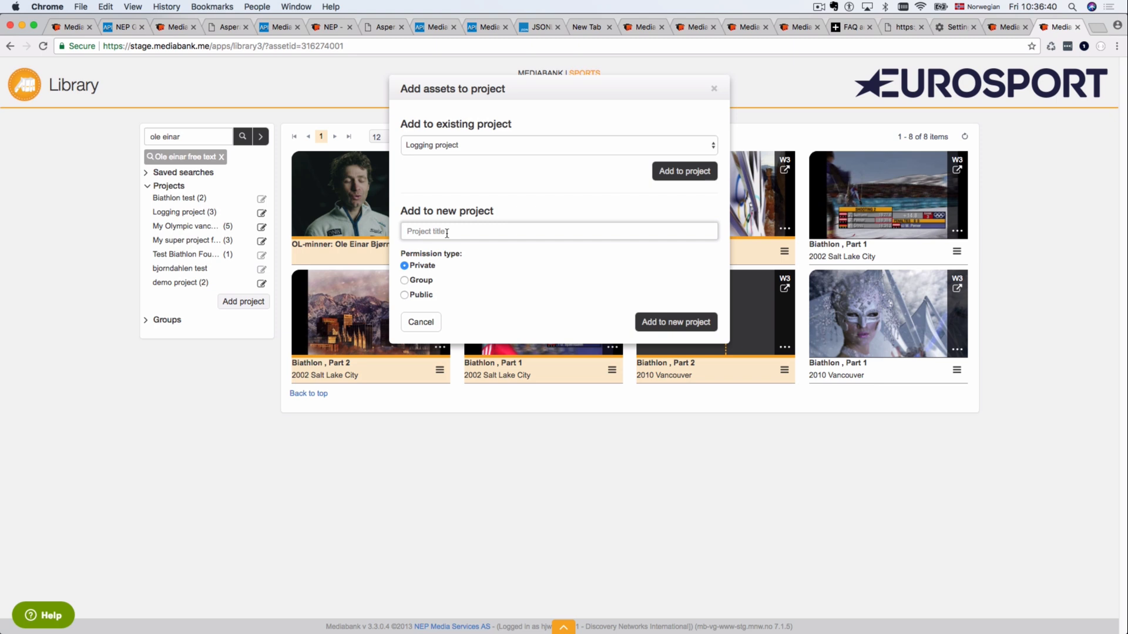
type("Ole Einar")
left_click(404, 281)
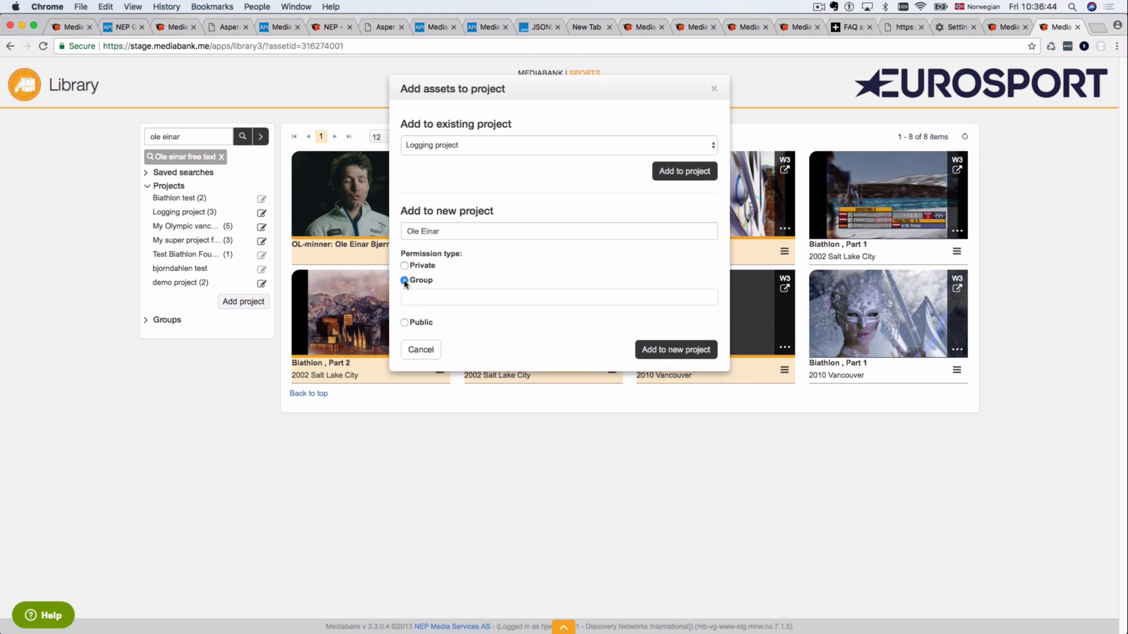
left_click(433, 302)
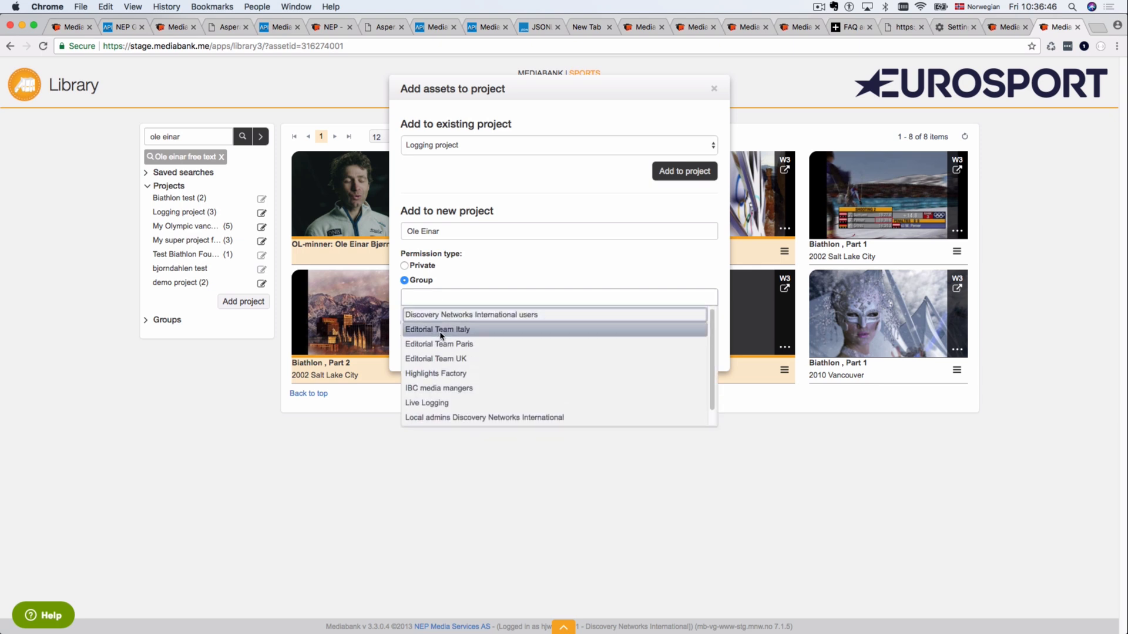
left_click(444, 330)
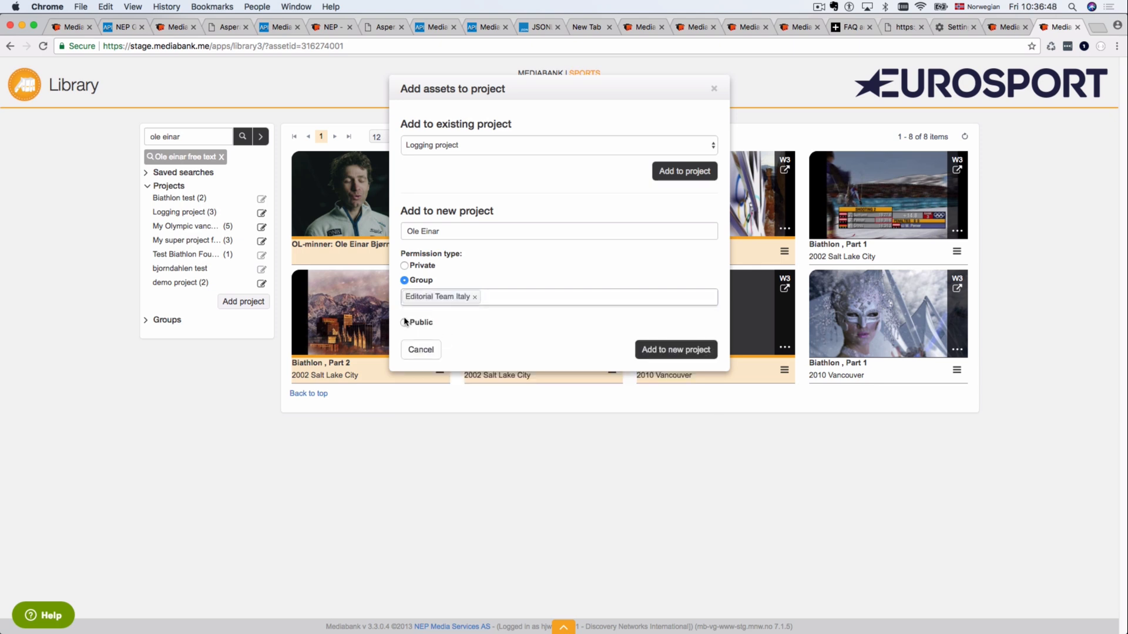
left_click(676, 350)
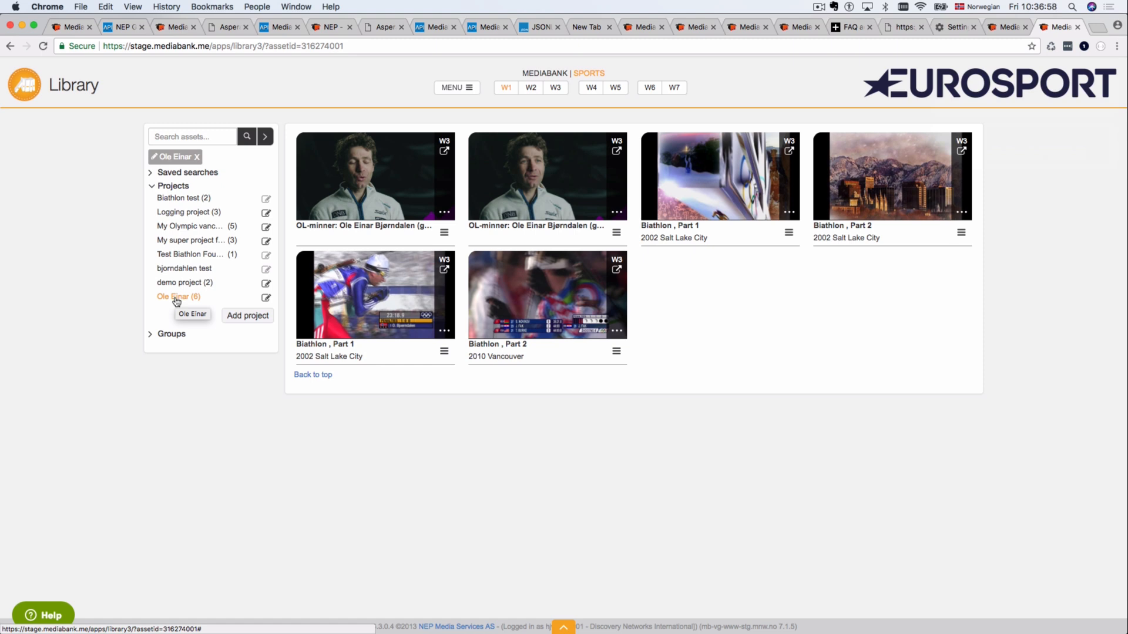
Step: Review the Ole Einar project settings without saving, then clear its filter and collapse Projects
left_click(265, 299)
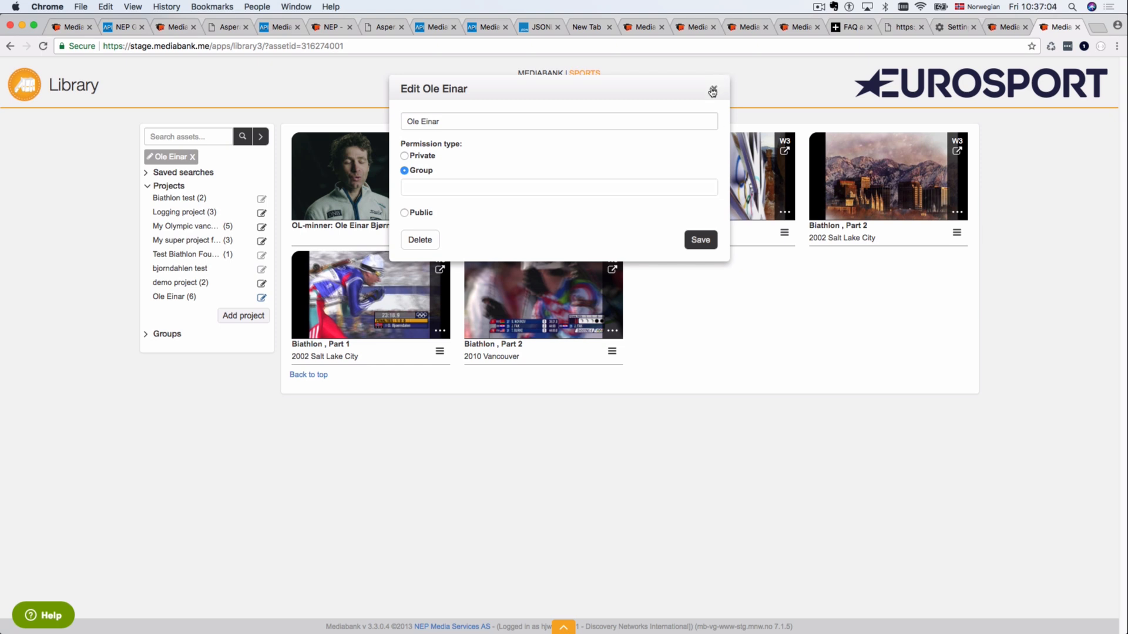
left_click(456, 187)
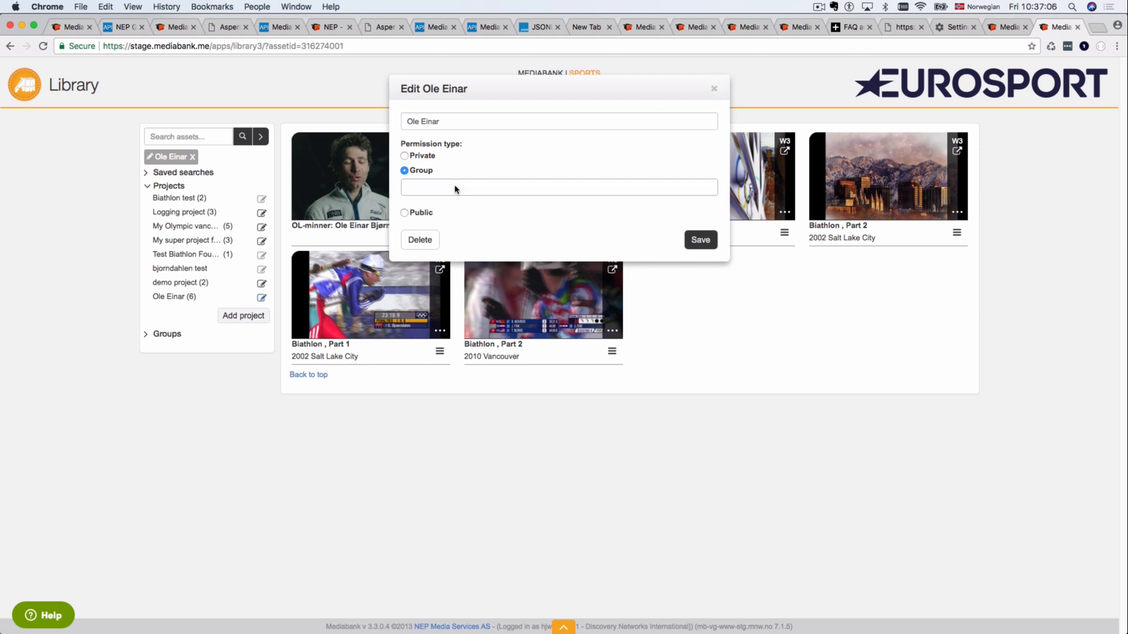
left_click(523, 158)
left_click(714, 91)
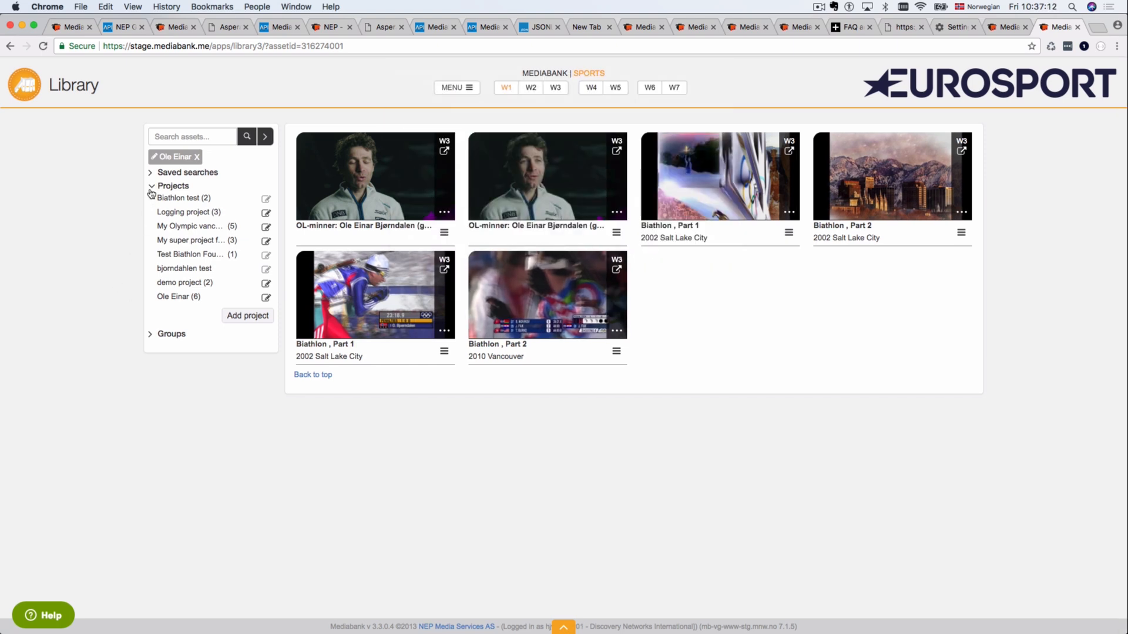
left_click(197, 158)
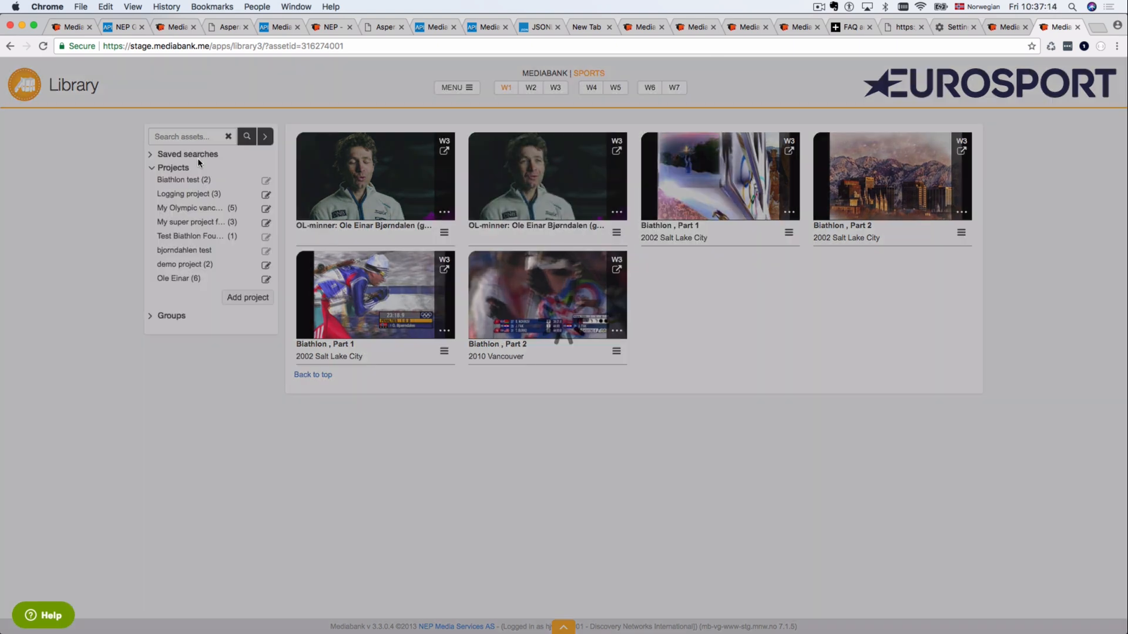
left_click(154, 170)
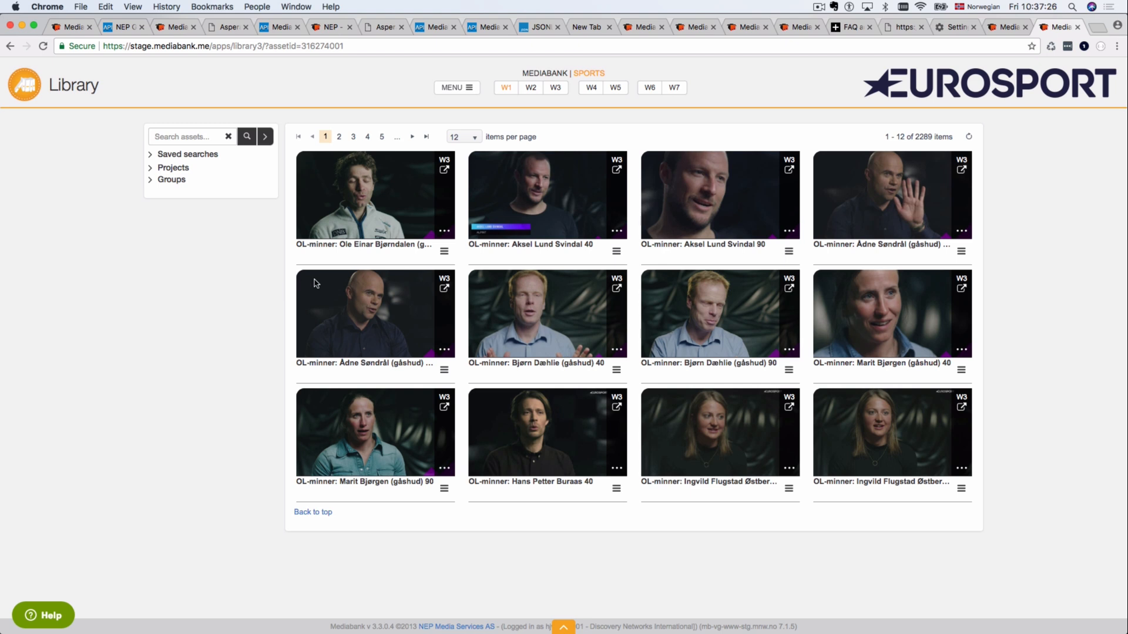
Step: Select the four top-left interview clips and start grouping them
left_click_drag(365, 214, 558, 327)
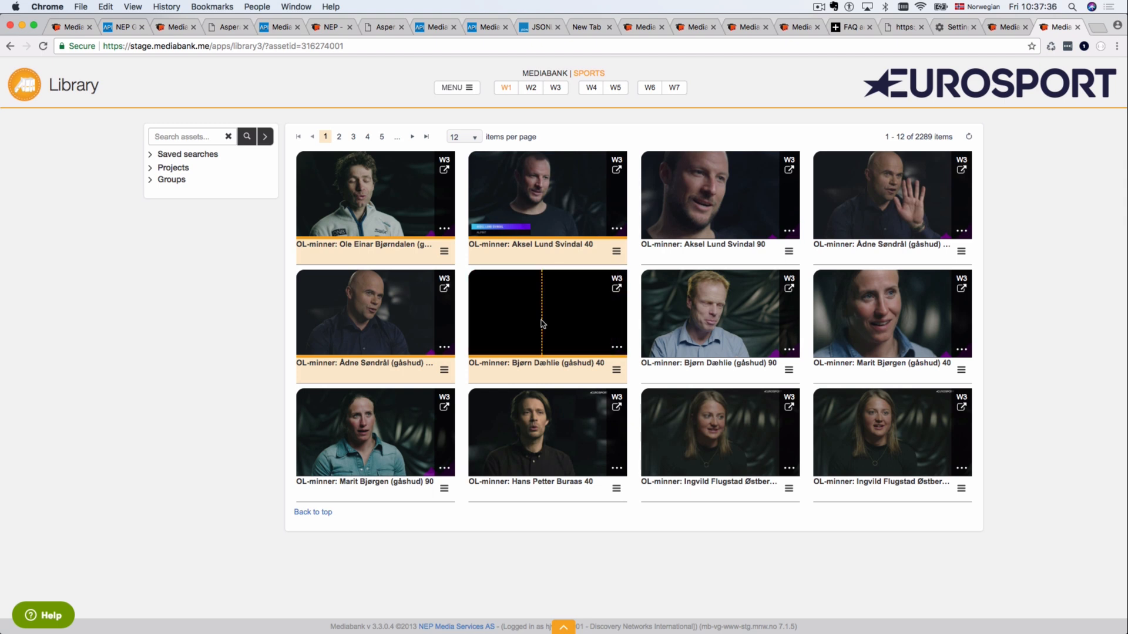
right_click(542, 323)
mouse_move(577, 331)
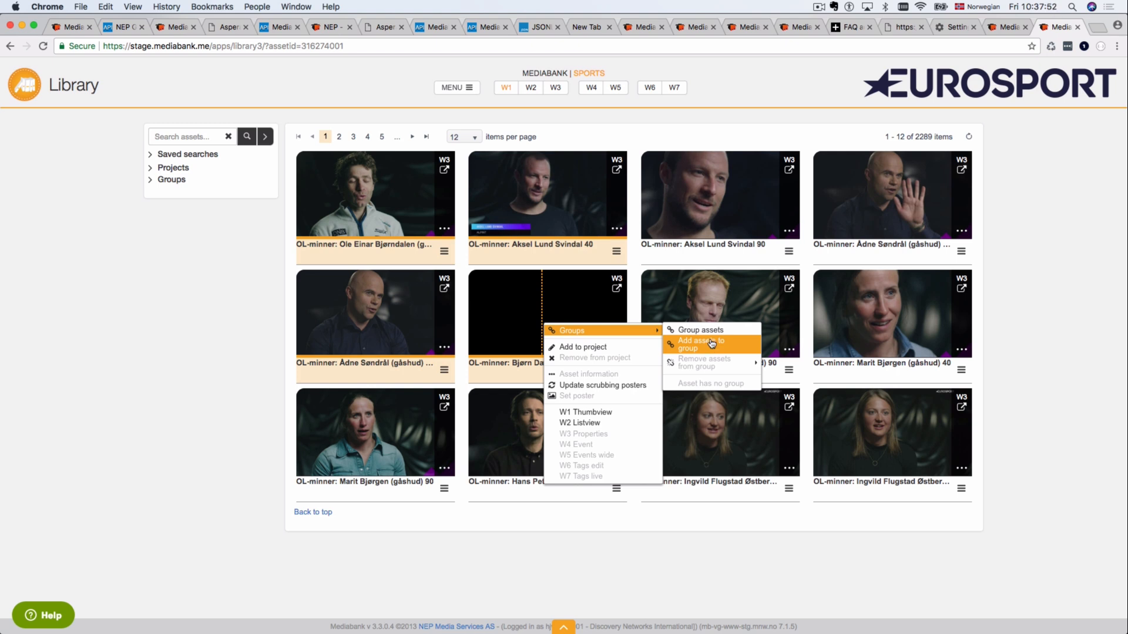
left_click(707, 334)
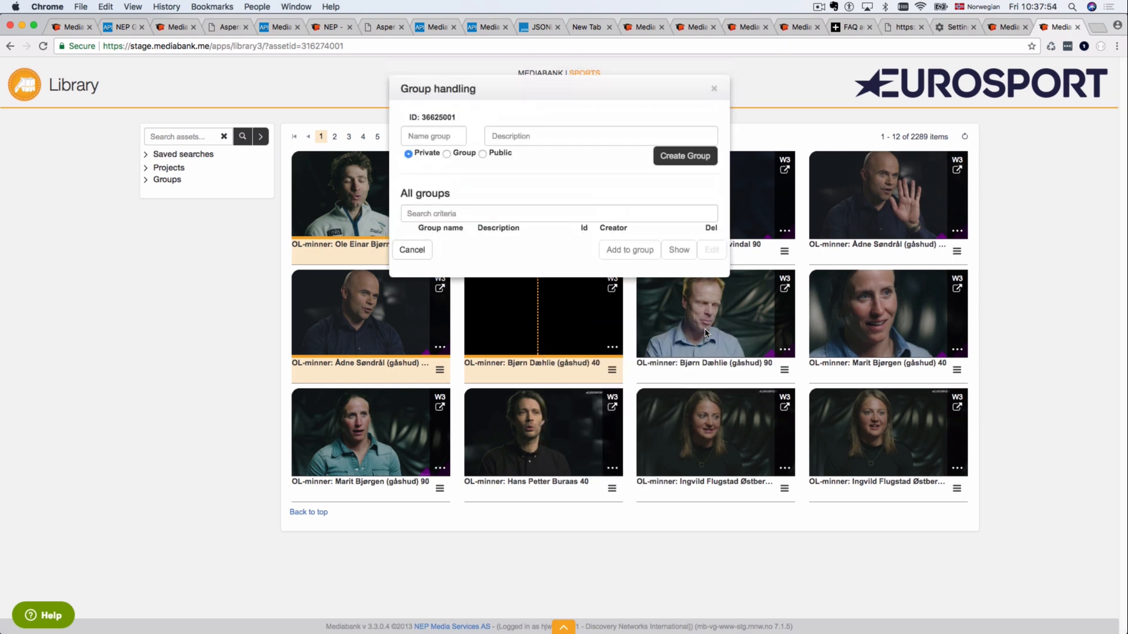
Step: Create a public group 'Great interviews' described as 'On memories from the past'
left_click(423, 139)
type("Great interviews")
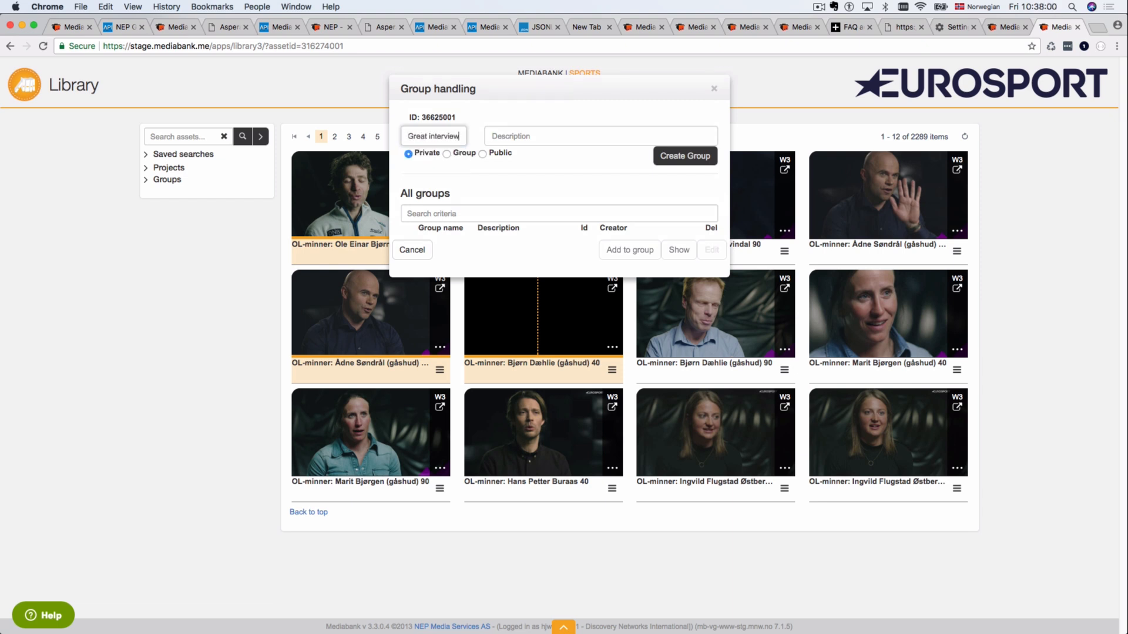
left_click(490, 140)
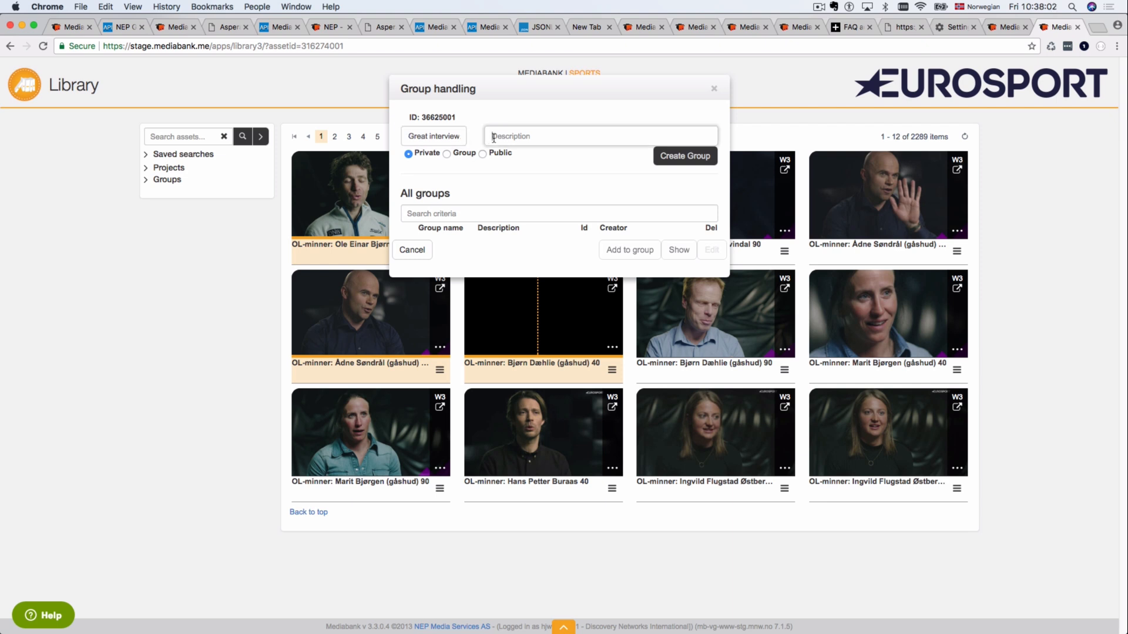
type("On memories from the past")
left_click(448, 155)
left_click(442, 173)
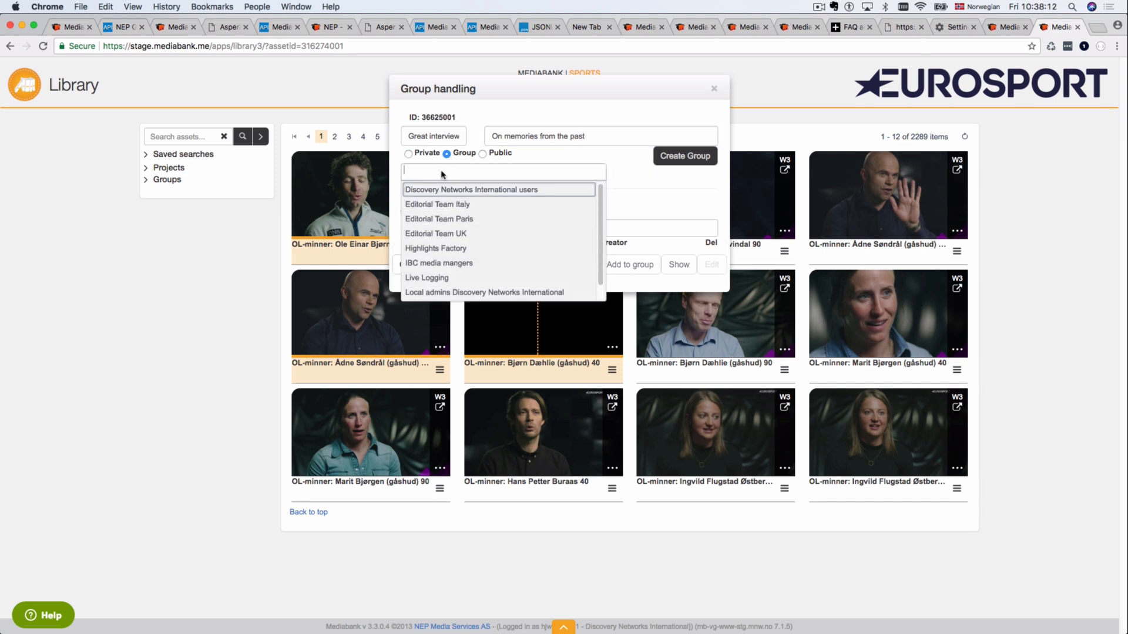
left_click(482, 154)
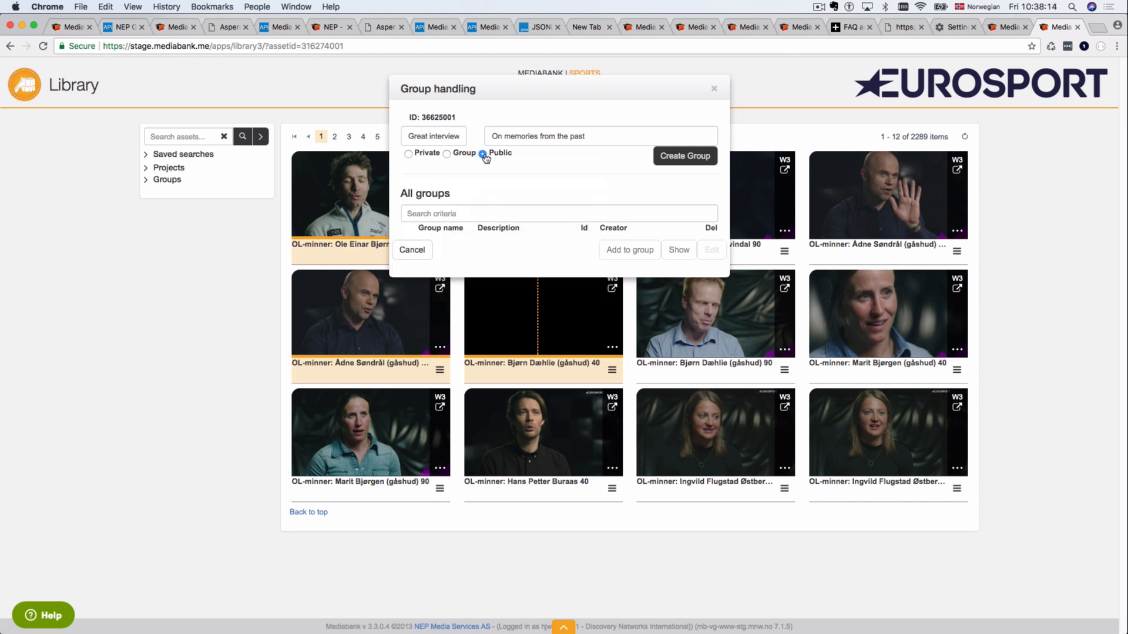
left_click(685, 156)
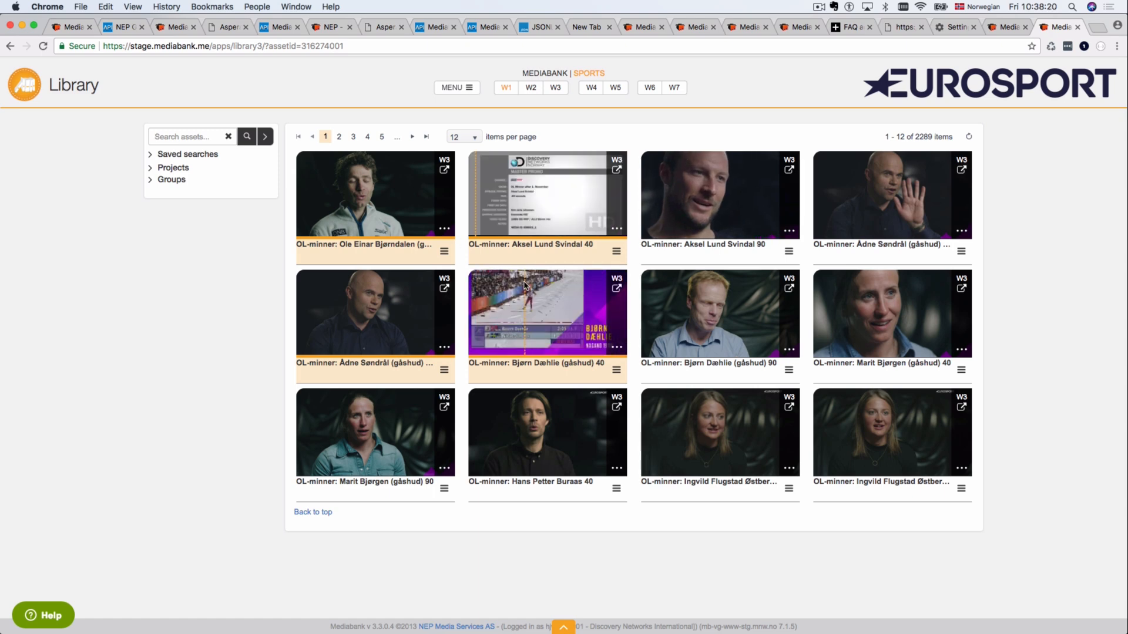
Step: Reload the library and filter it to the Great interviews group in thumbnail view
key("super+r")
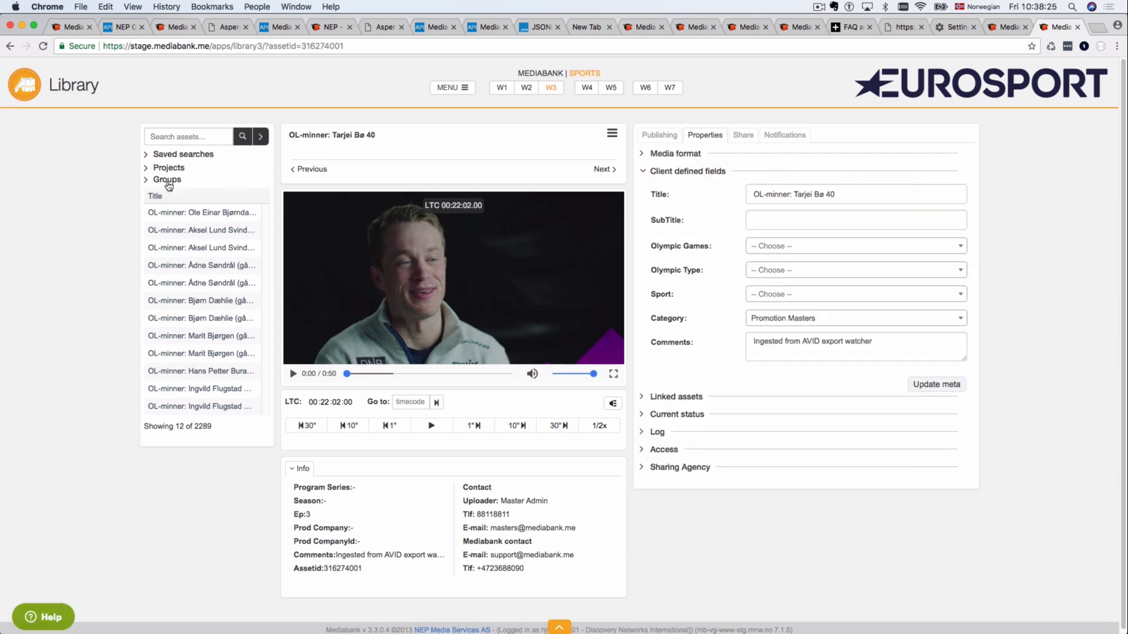
left_click(167, 180)
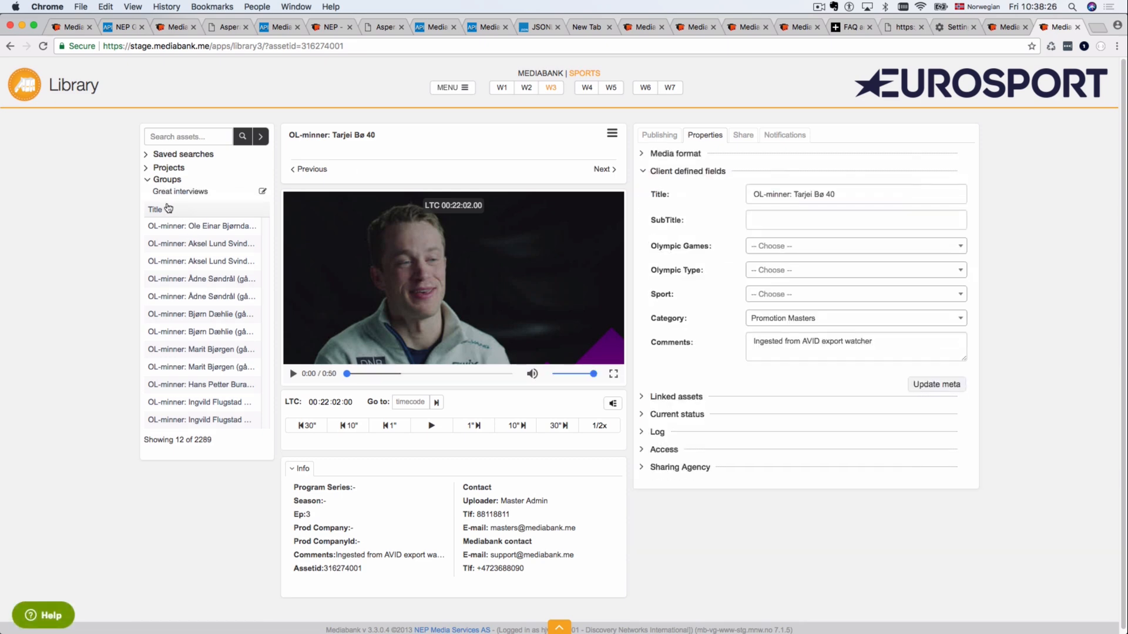
left_click(179, 194)
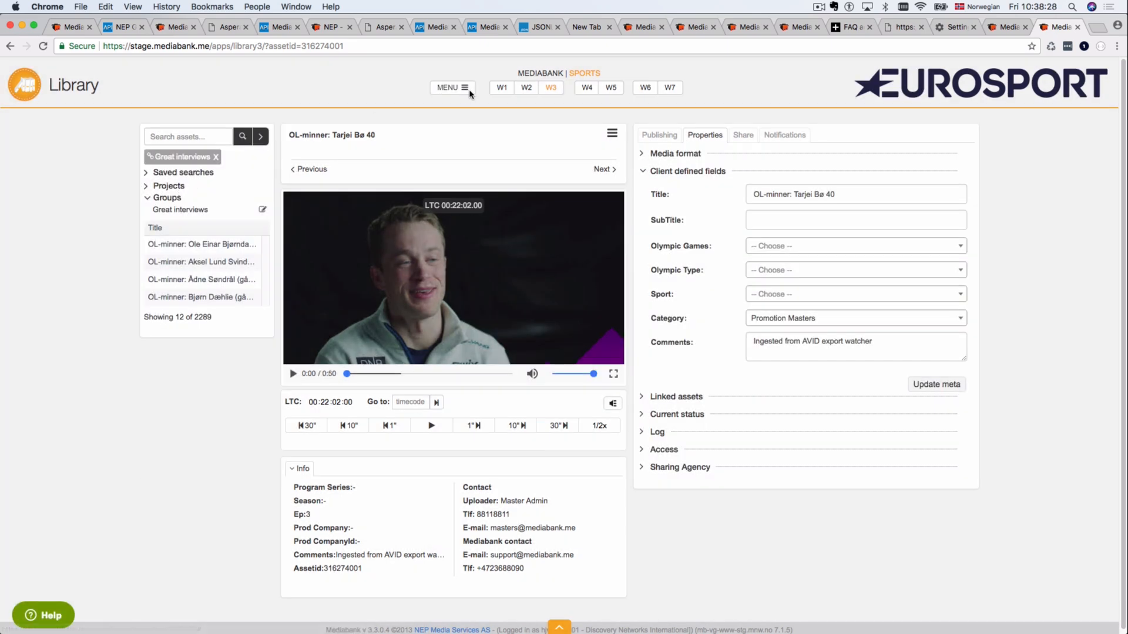
left_click(502, 88)
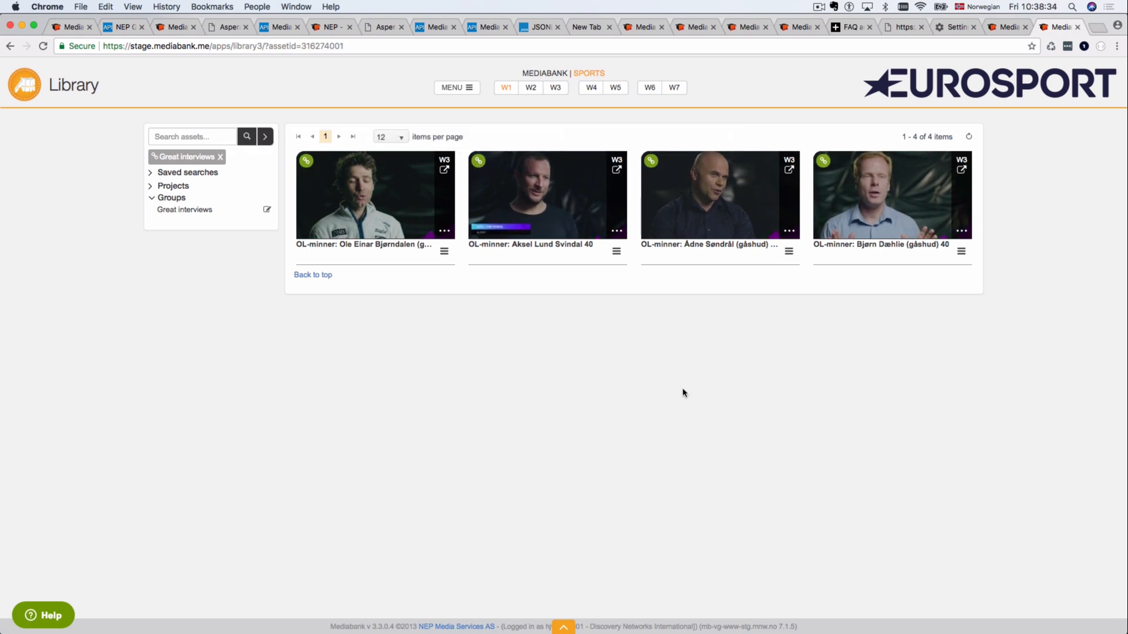
Step: Browse the group's interview assets in detail view, then remove and reapply the Great interviews filter
left_click(443, 171)
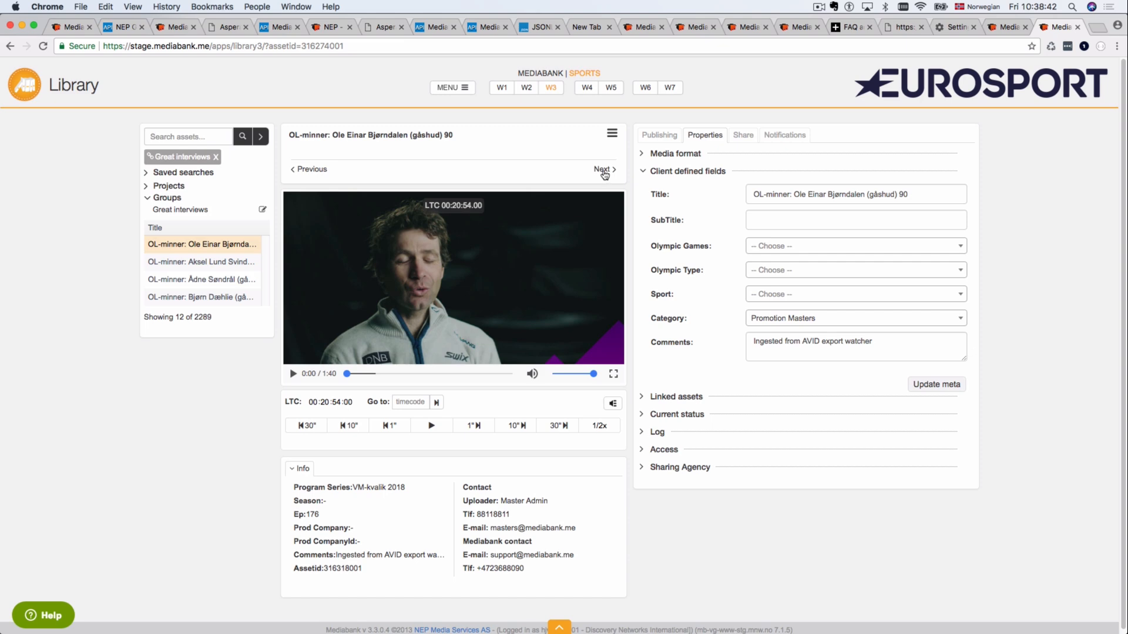
left_click(602, 170)
left_click(602, 170)
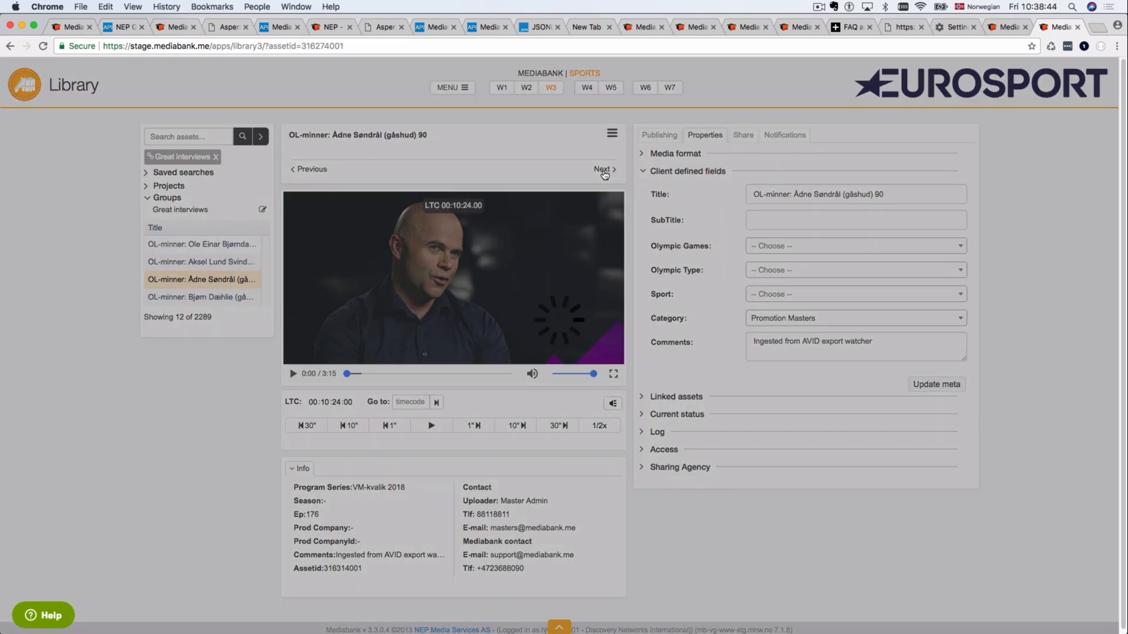
left_click(603, 170)
left_click(602, 170)
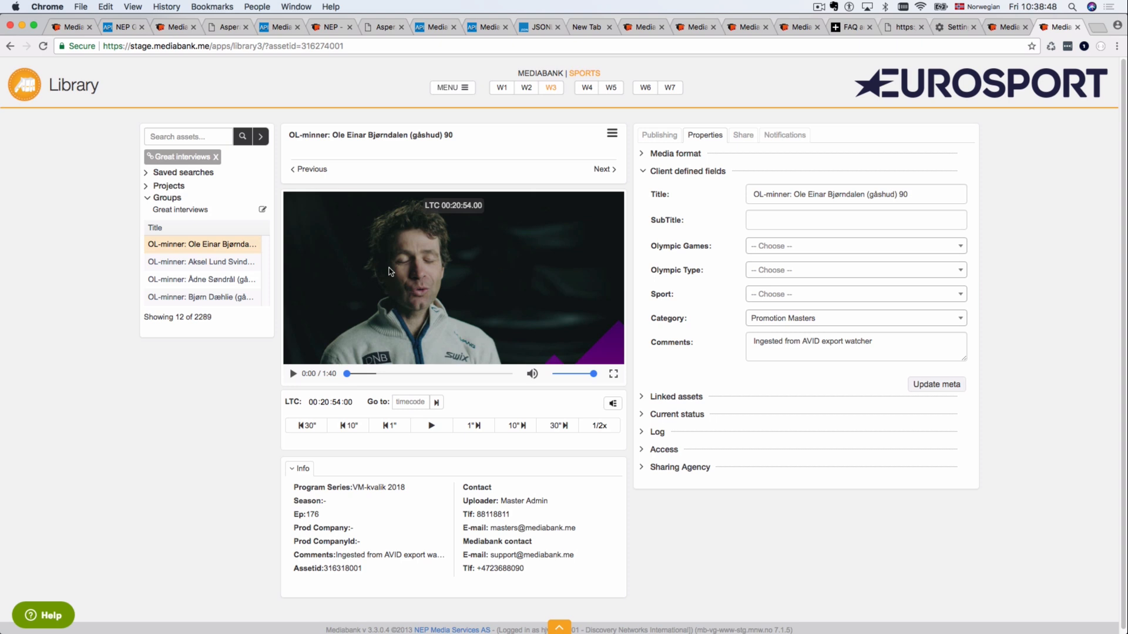
left_click(502, 91)
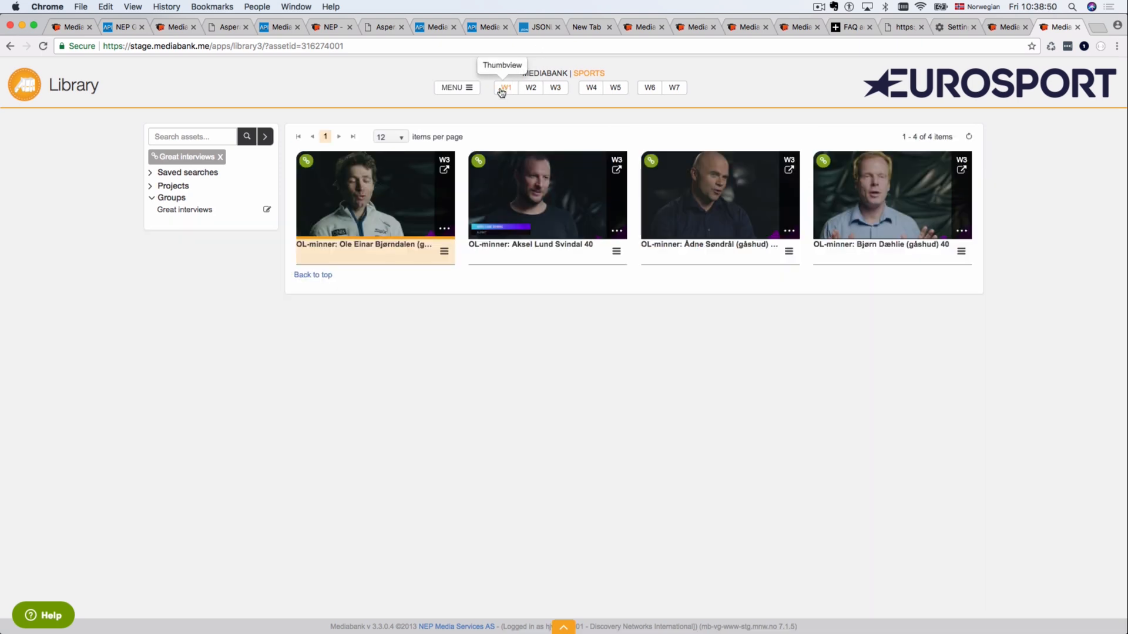
left_click(220, 157)
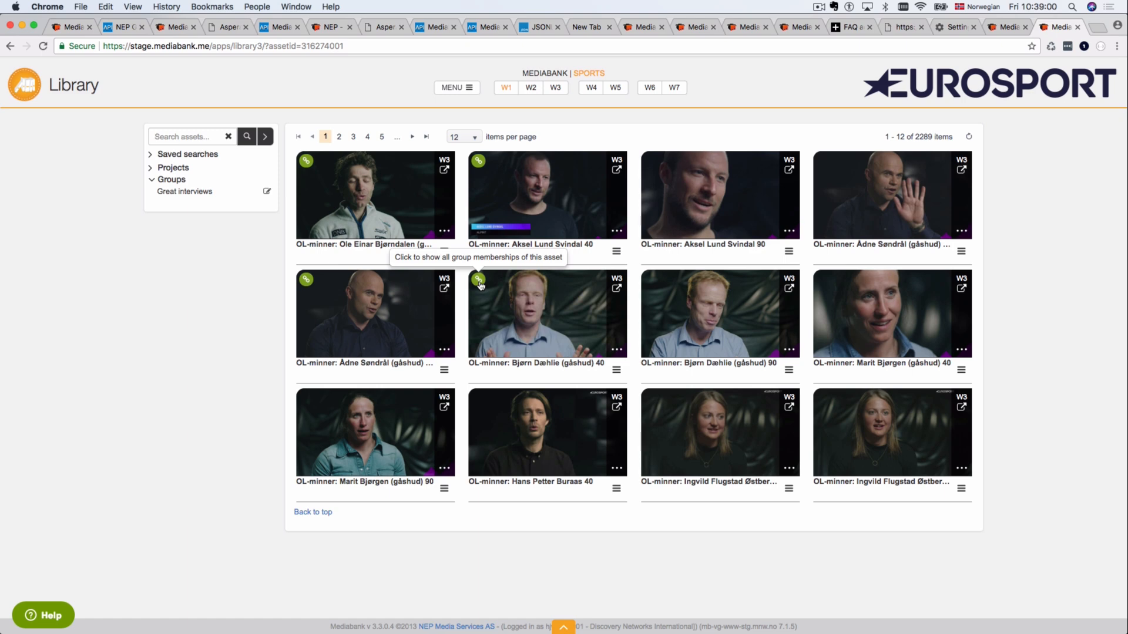
left_click(480, 283)
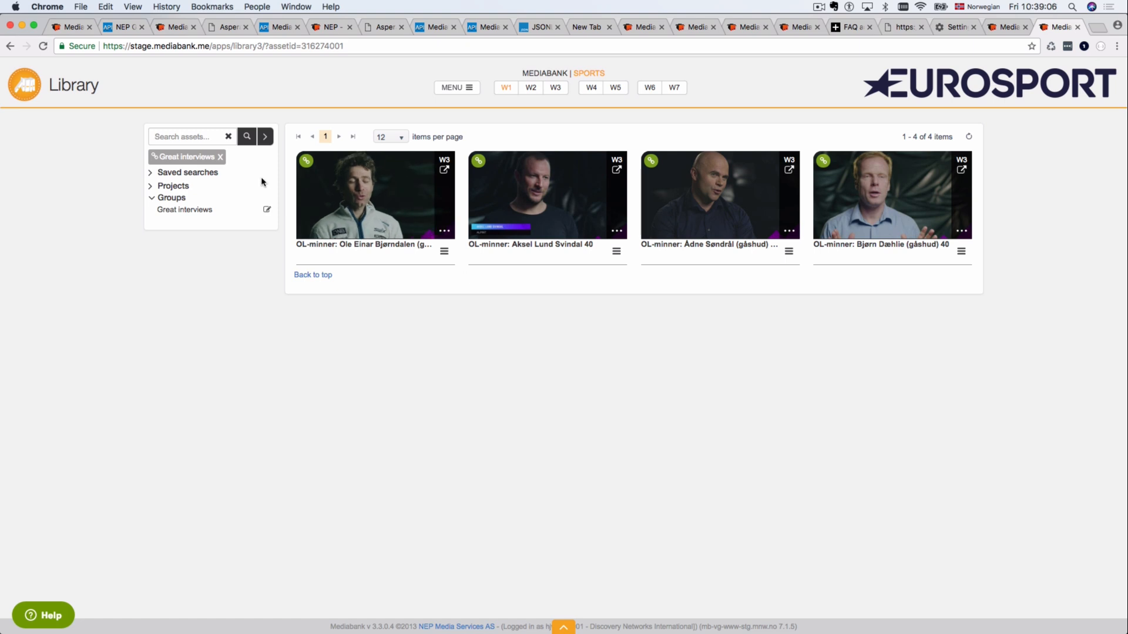
Step: Clear the group filter and remove Bjørn Dæhlie 40 from the Great interviews group
left_click(221, 157)
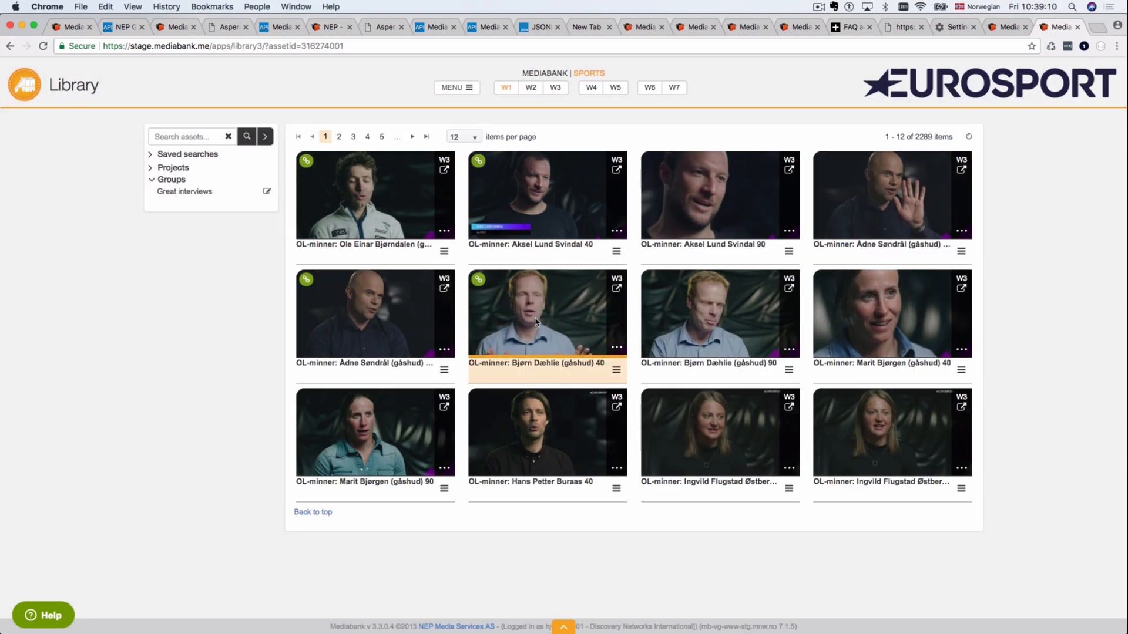
right_click(536, 321)
mouse_move(561, 334)
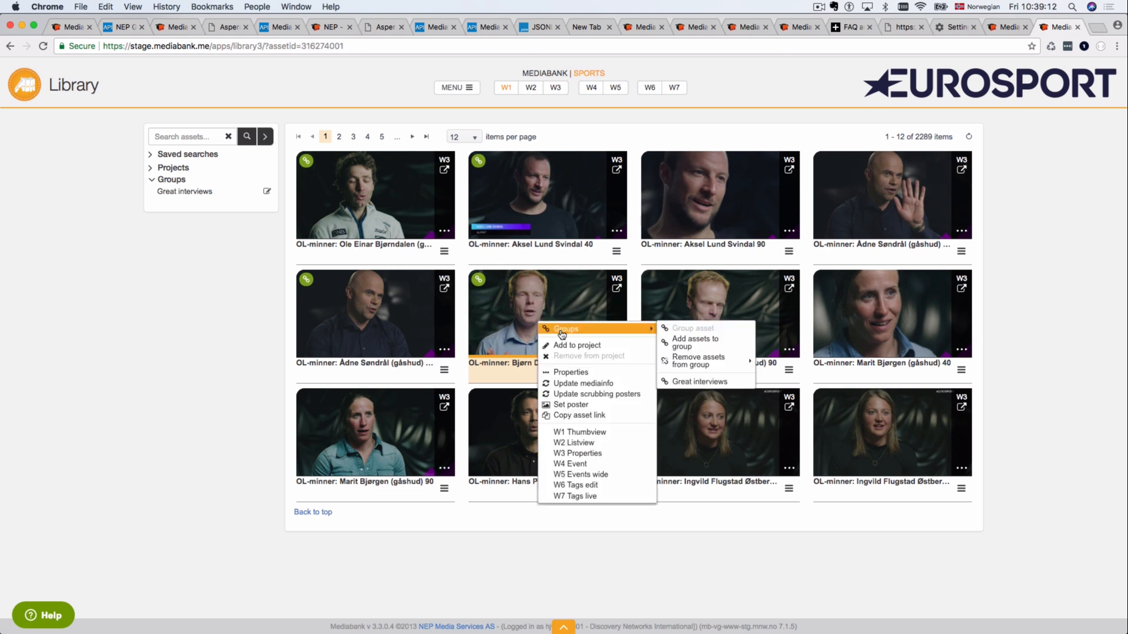
mouse_move(684, 360)
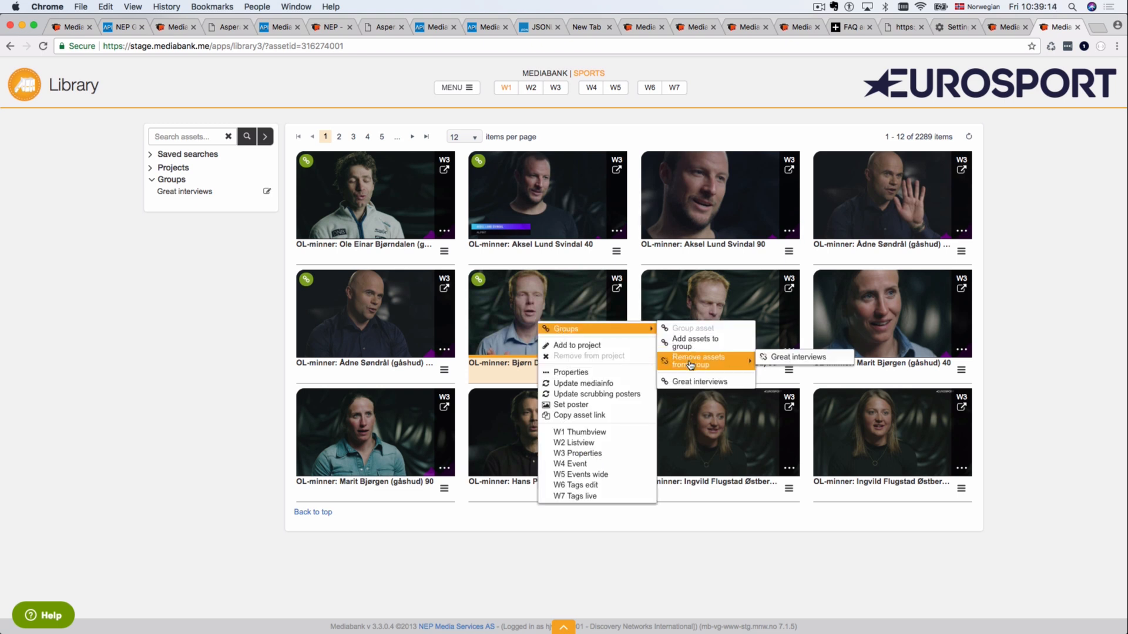
left_click(784, 357)
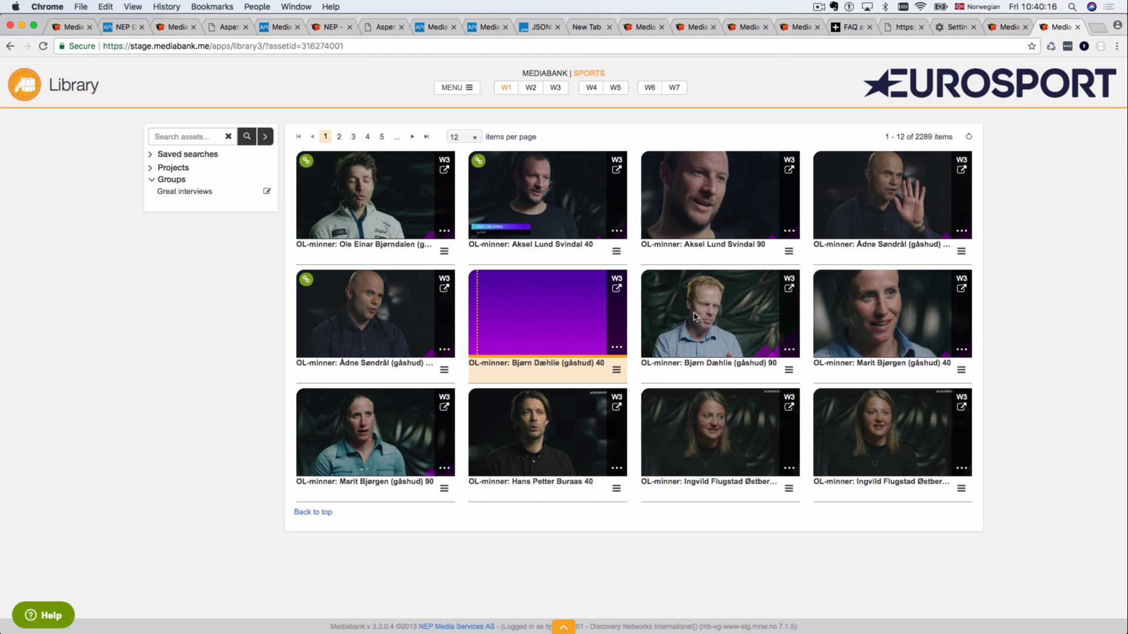
Step: Select four interviews starting with Bjørn Dæhlie 90 and add them to the quicklink
left_click_drag(694, 317, 903, 462)
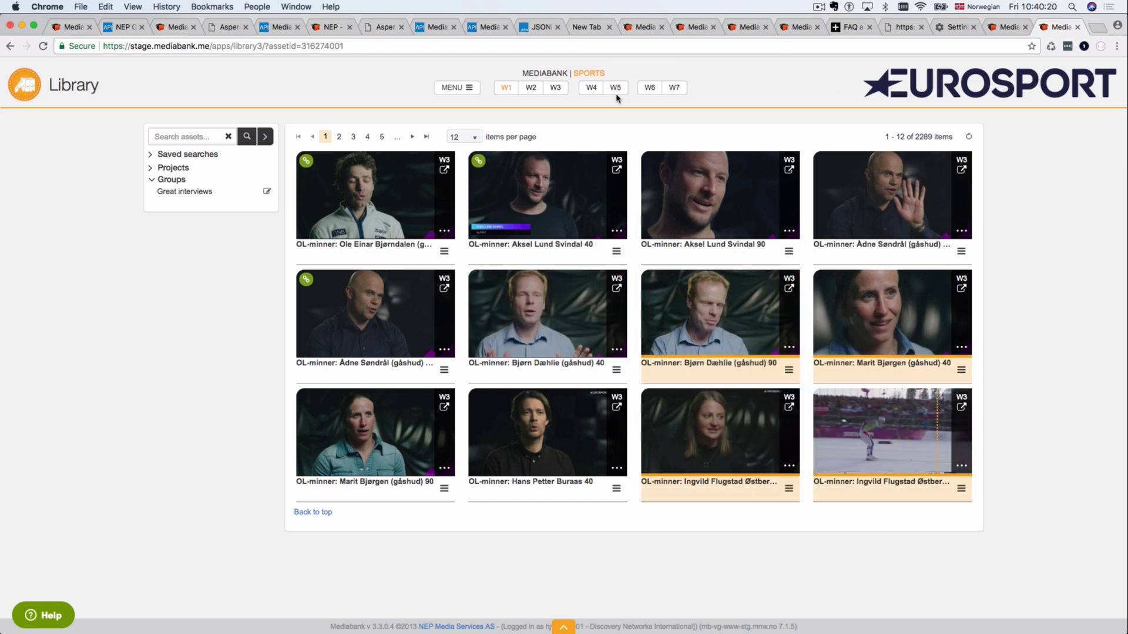
left_click(468, 89)
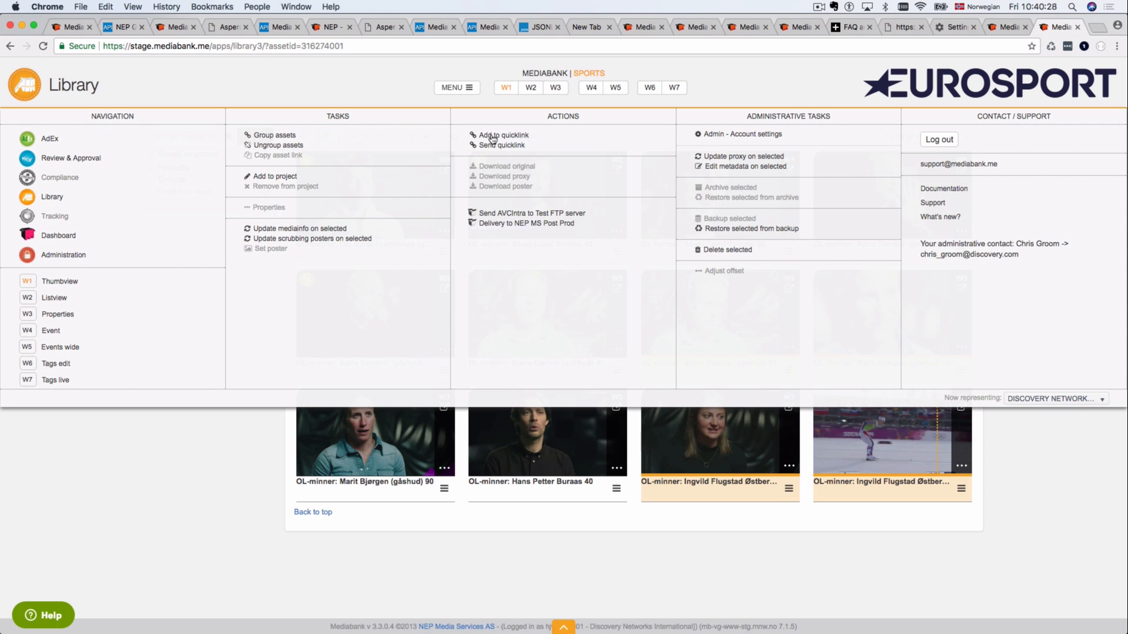
left_click(492, 137)
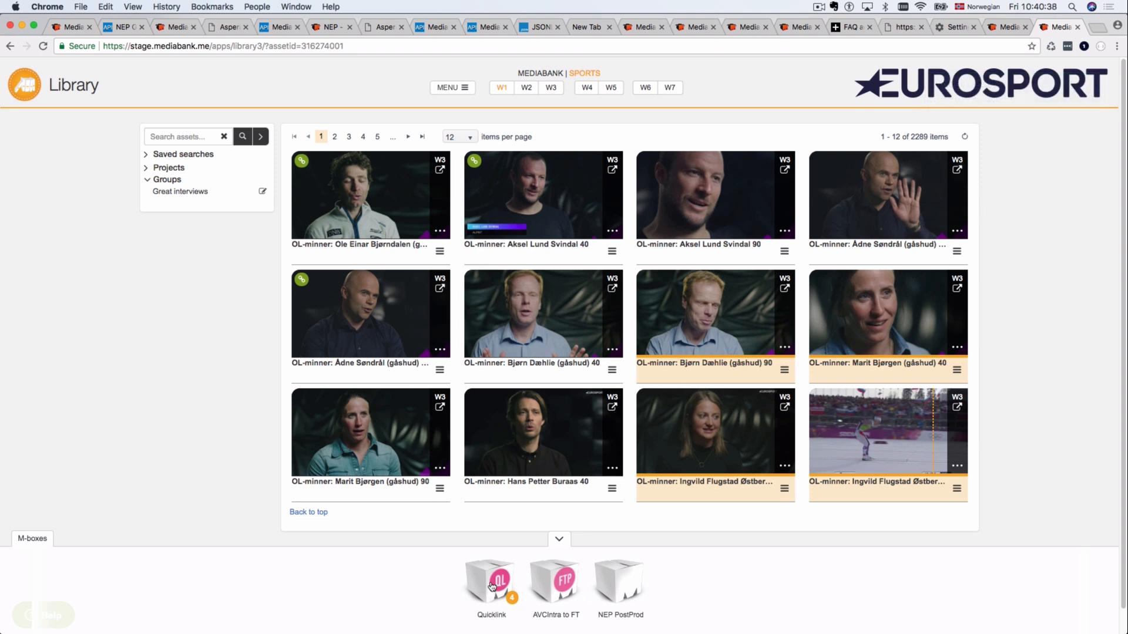
Step: Add Hans Petter Buraas 40 to the quicklink as well and open the Quicklink form
left_click(612, 490)
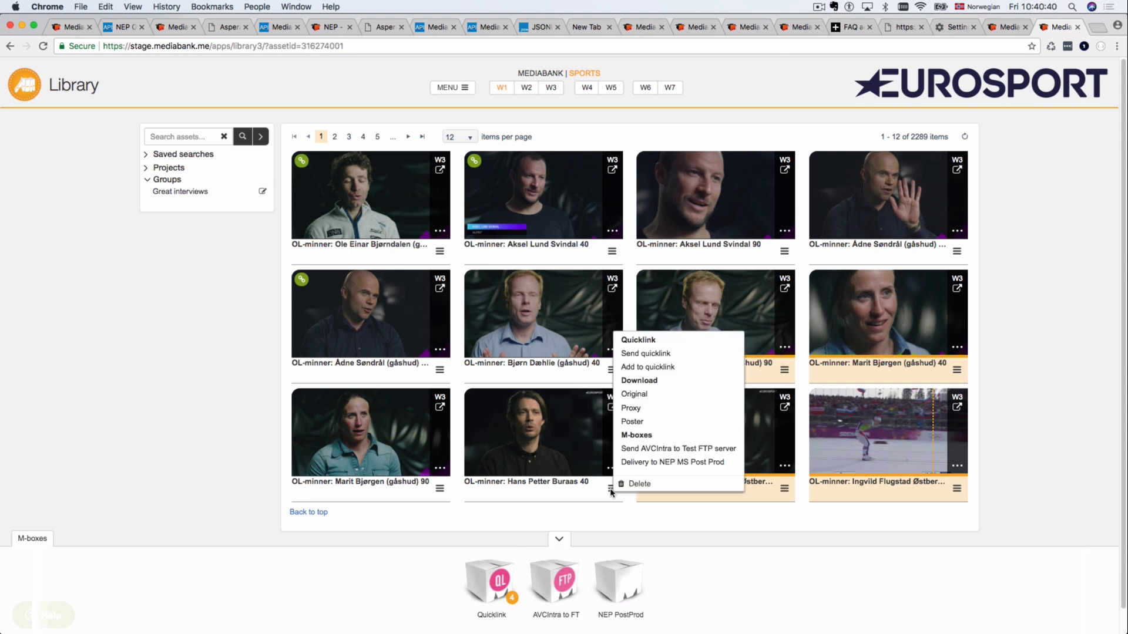
left_click(644, 367)
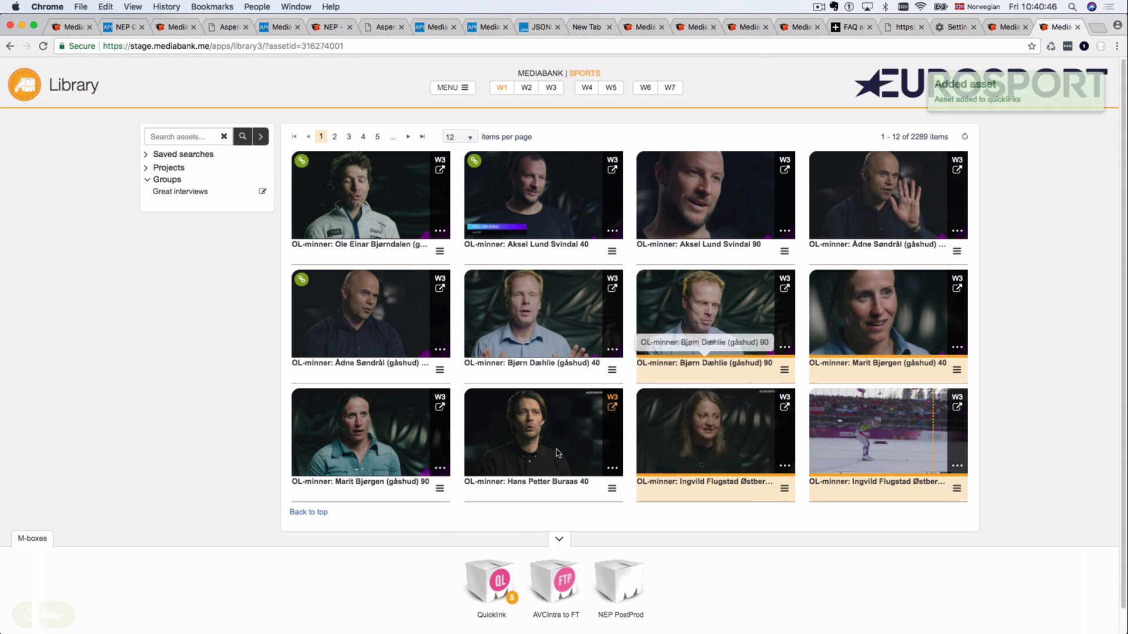
left_click(495, 592)
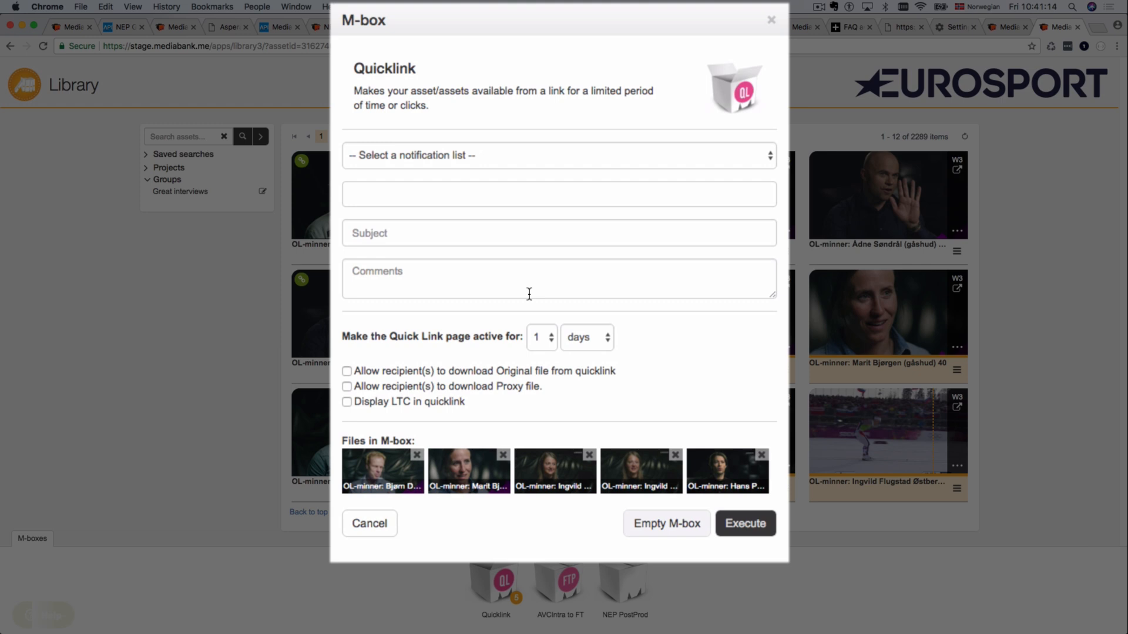
Step: Add the recipient's e-mail address, leaving the notification lists unchosen
left_click(439, 198)
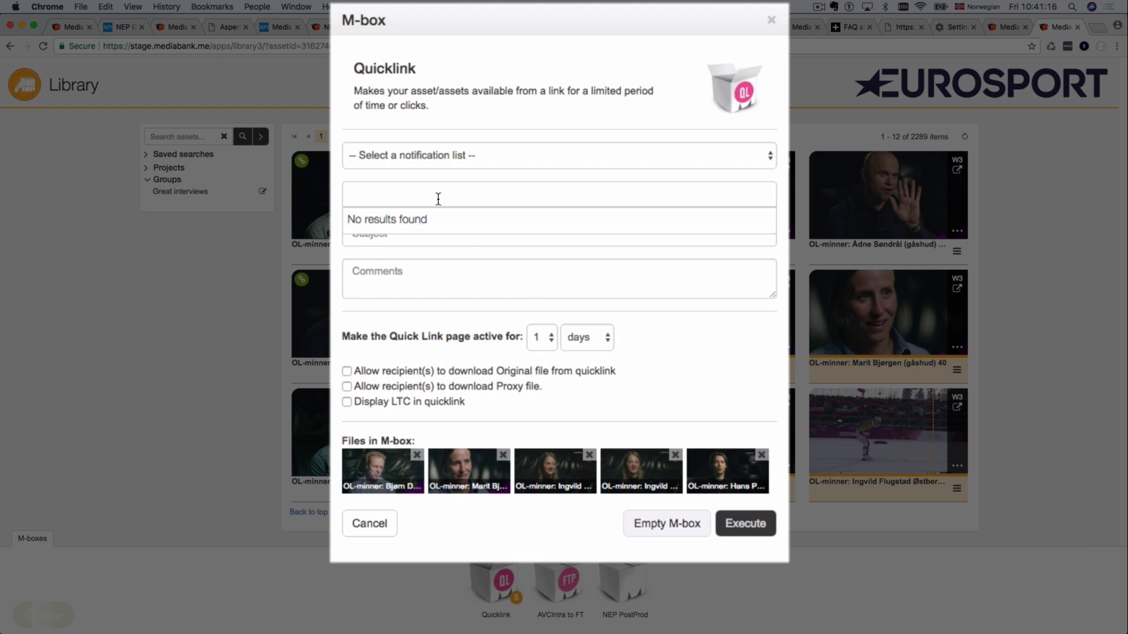
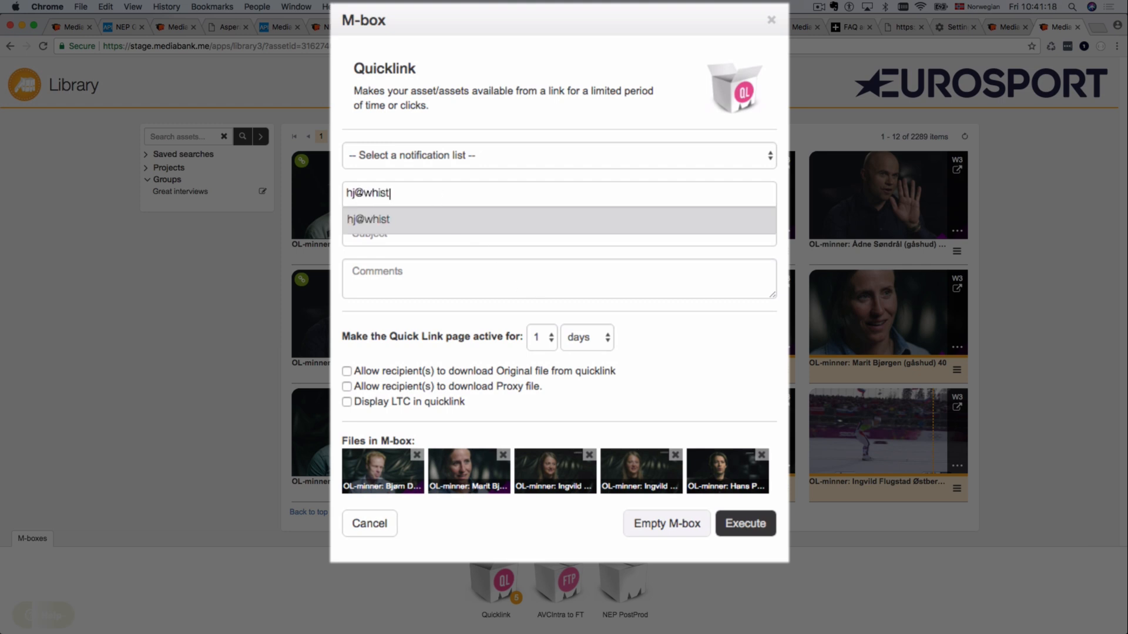
key("Return")
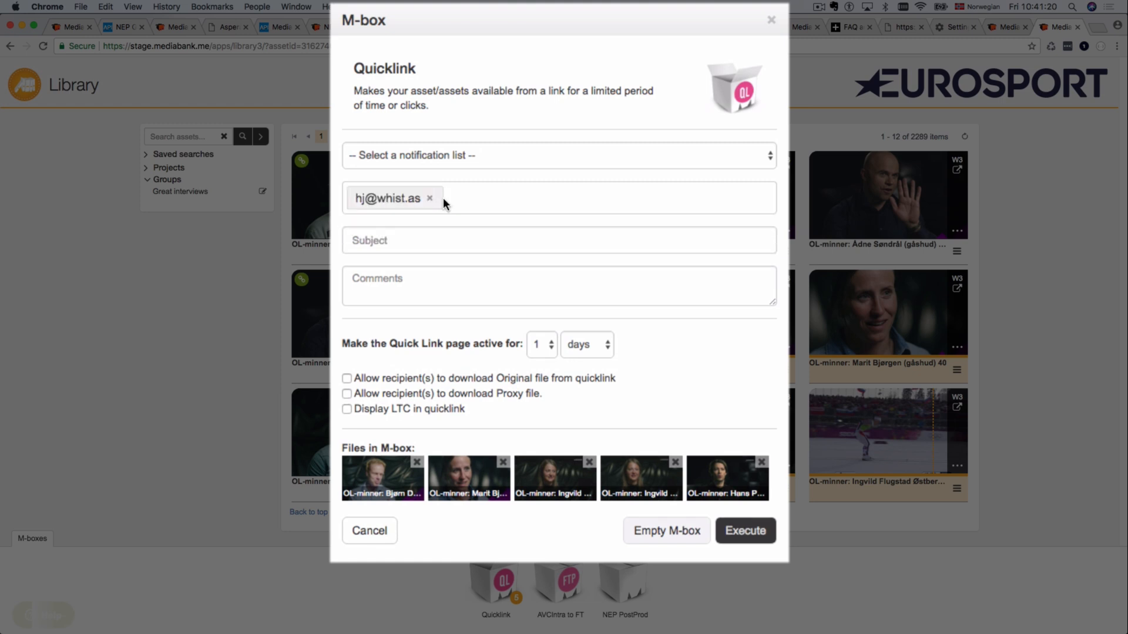
left_click(500, 154)
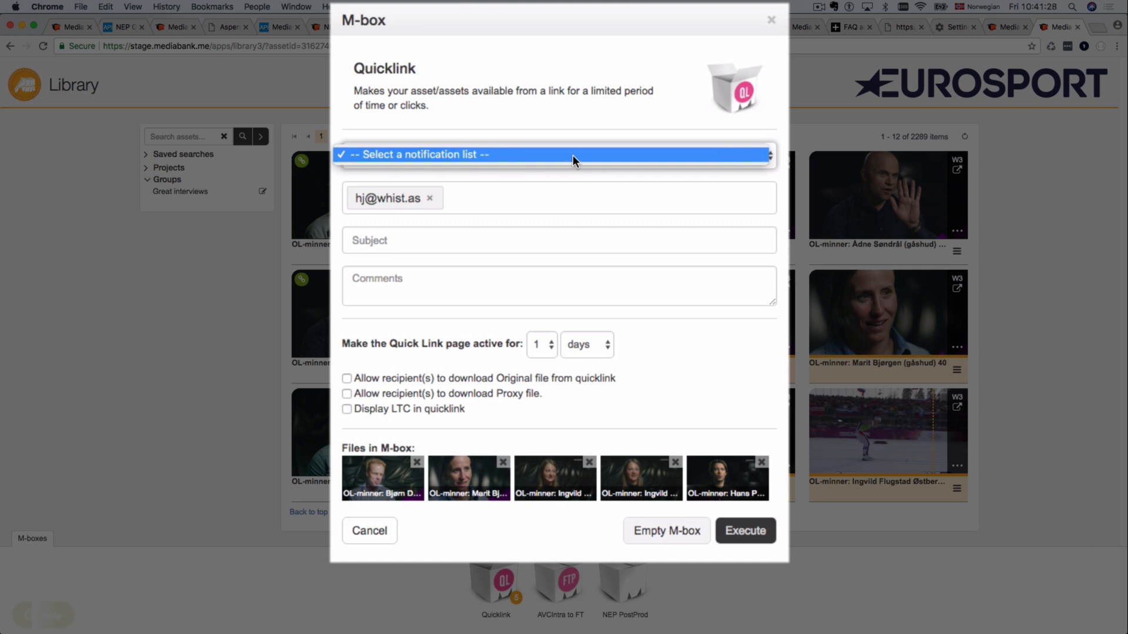
left_click(457, 234)
left_click(499, 197)
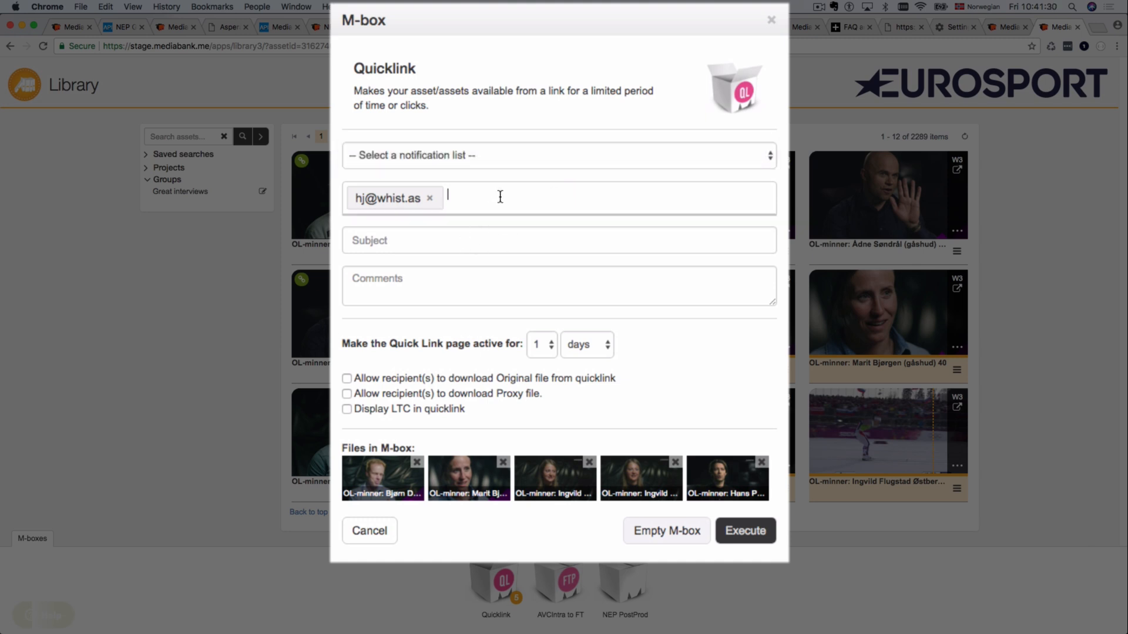
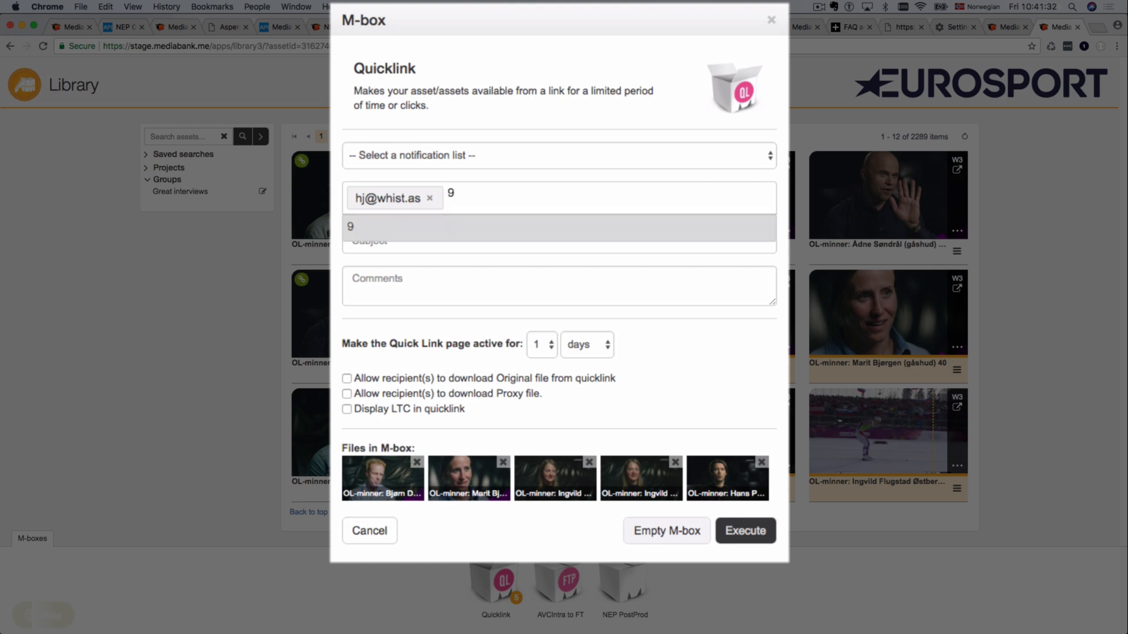
Step: Add two phone numbers as further quicklink recipients
key("BackSpace")
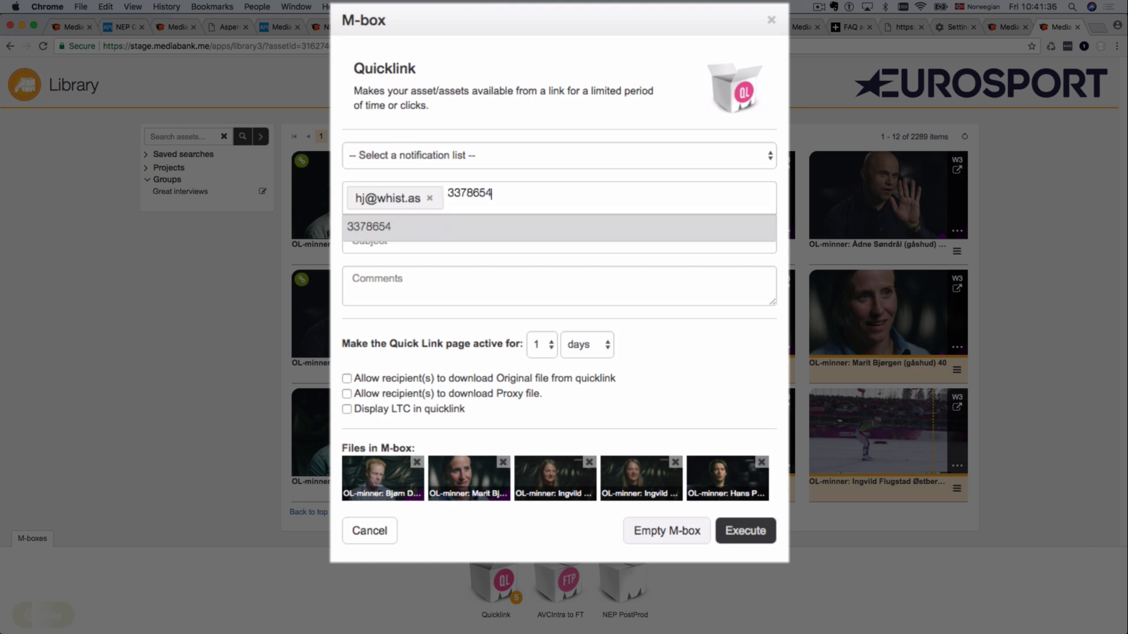
key("Return")
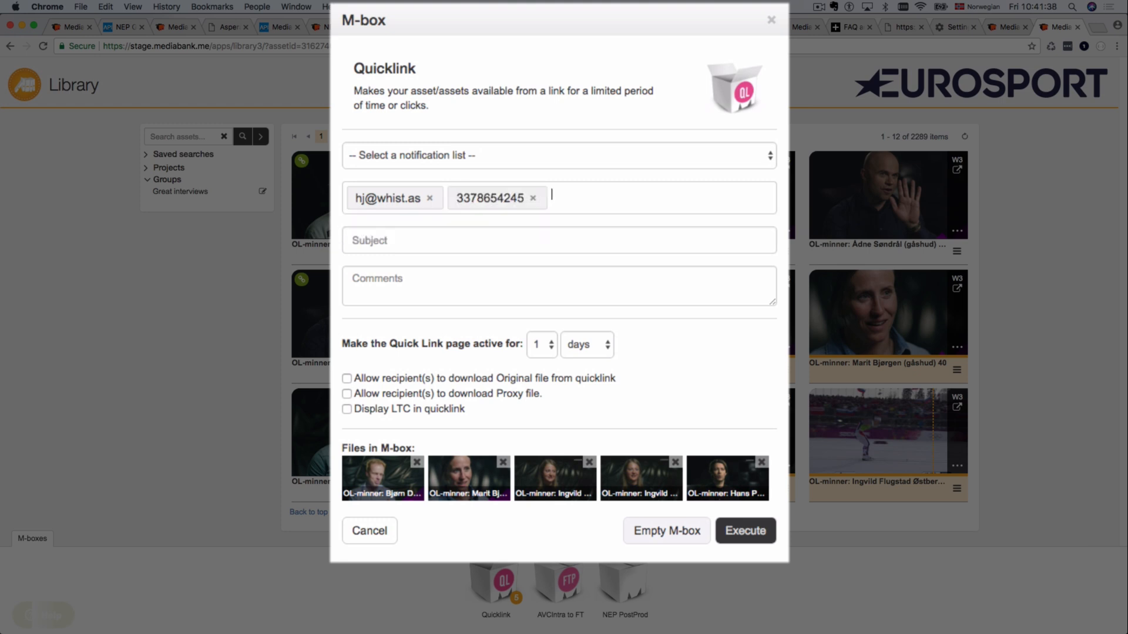
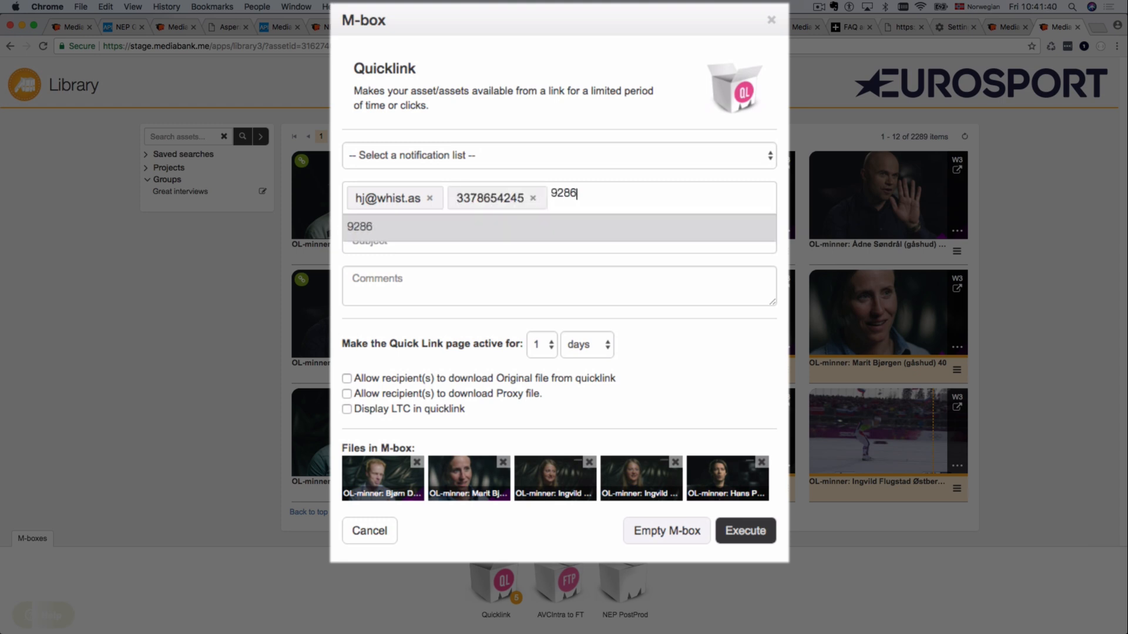
key("Return")
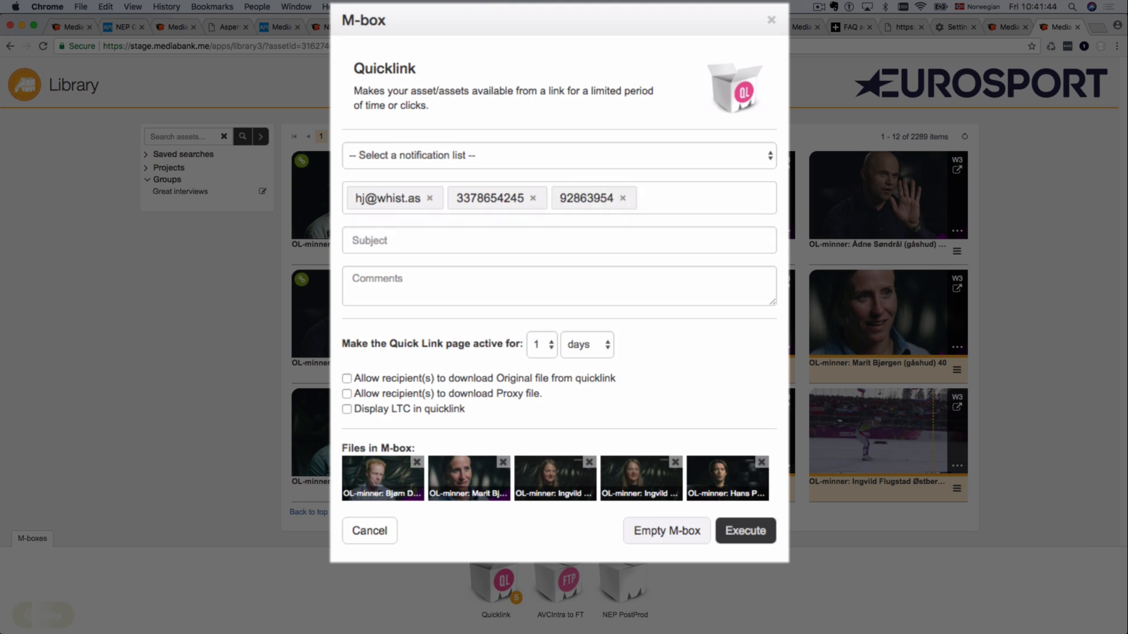
left_click(373, 243)
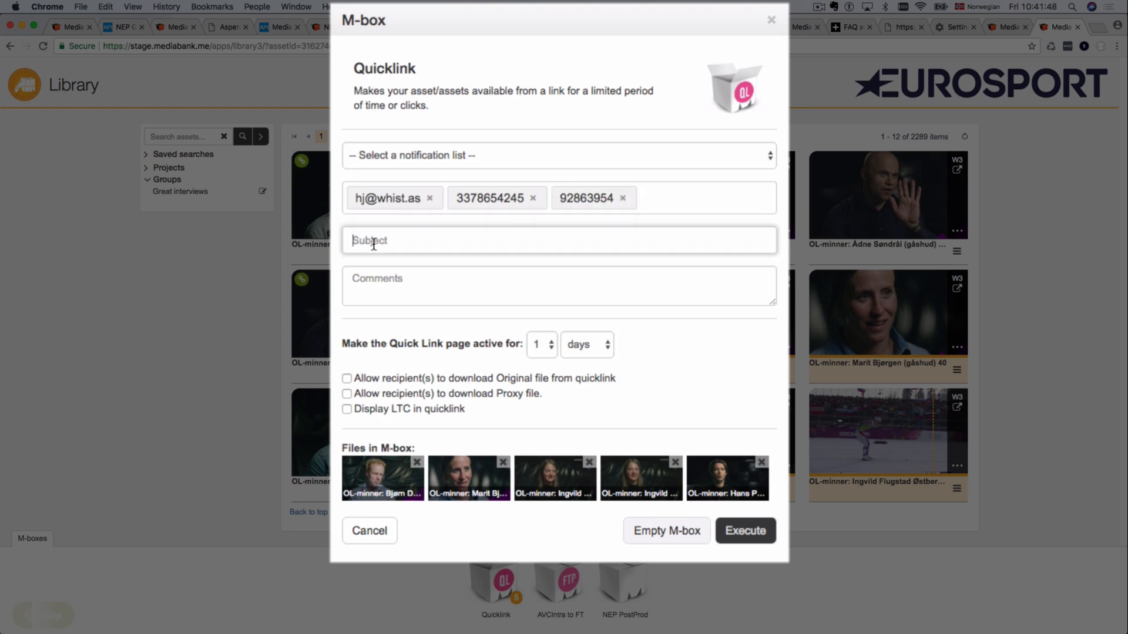
Step: Enter subject 'Need to watch these great interviews' and comment 'Check them out, you may download the low res if you like'
type("ed to watch these fgreat")
key("BackSpace")
key("BackSpace")
key("BackSpace")
key("BackSpace")
key("BackSpace")
key("BackSpace")
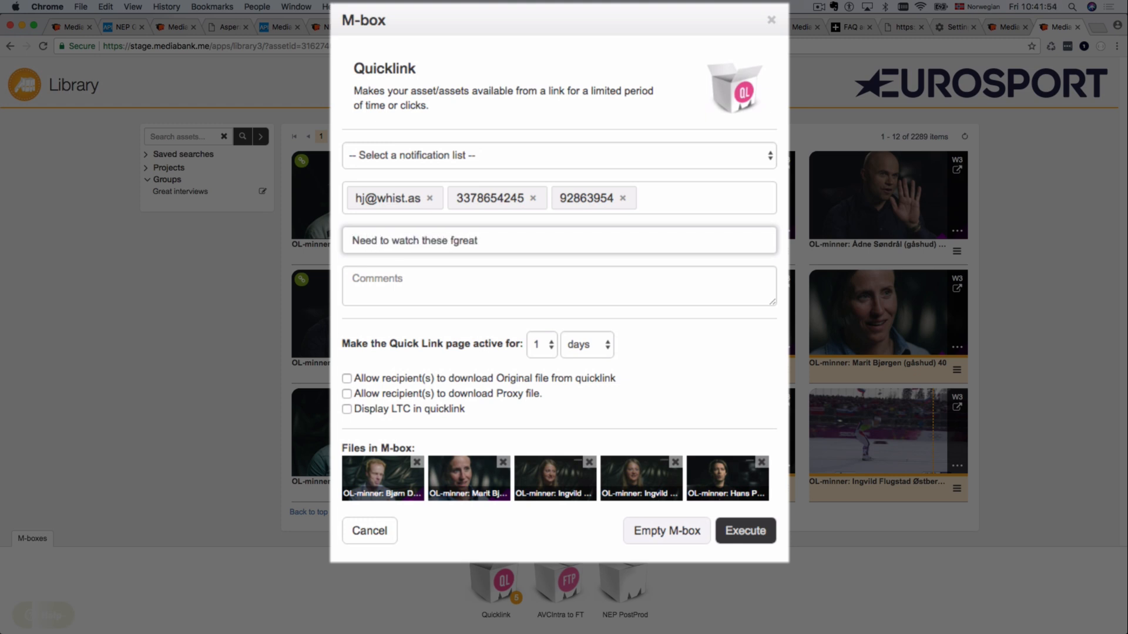
type("great interviews")
key("Tab")
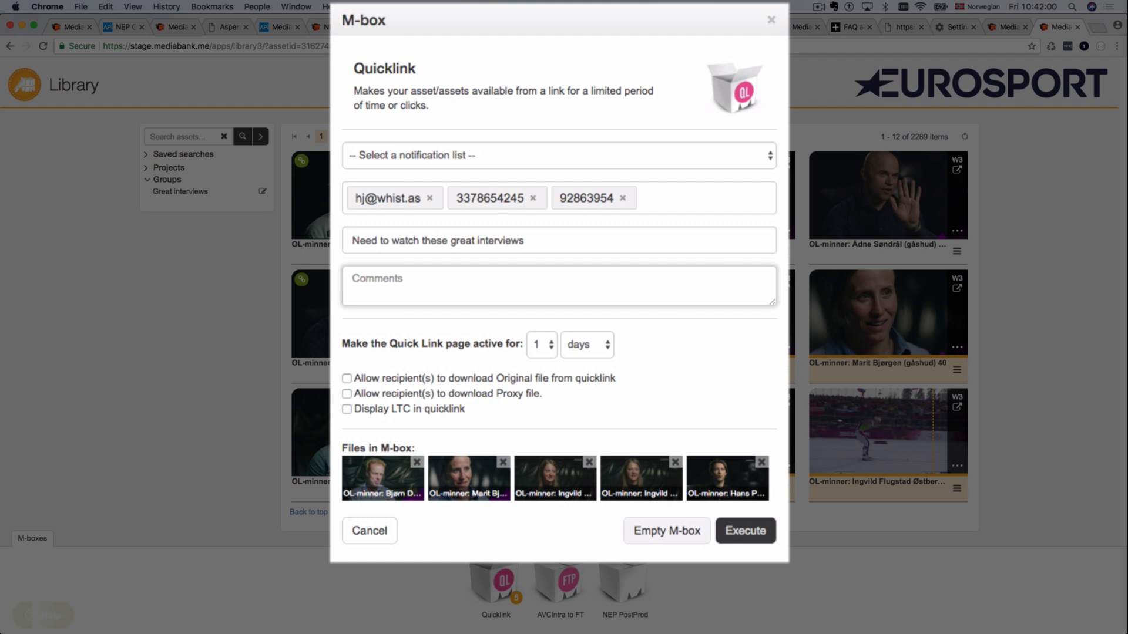
type("Check them out, you may down")
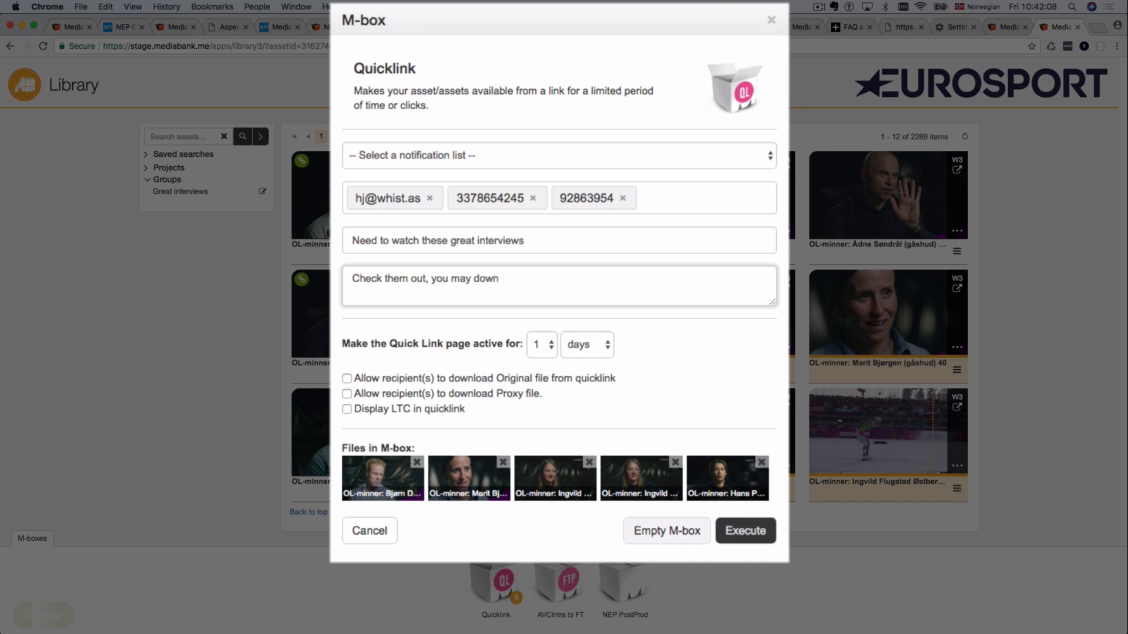
type("load the low res if you lik")
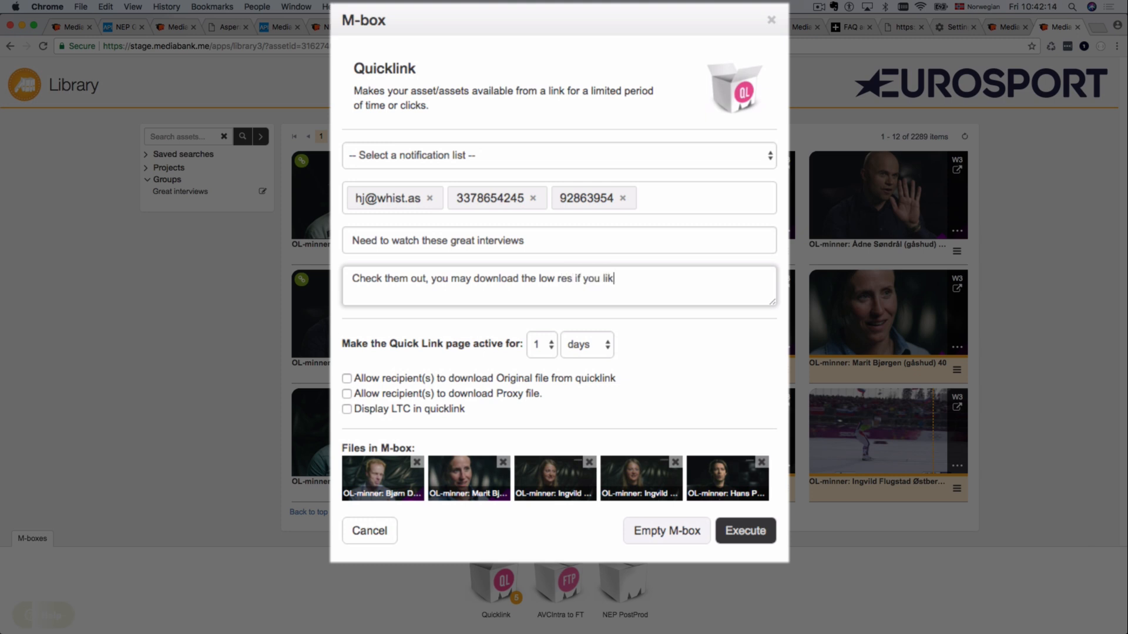
type("e")
Step: Set the quicklink to stay active for 4 hours
left_click(545, 346)
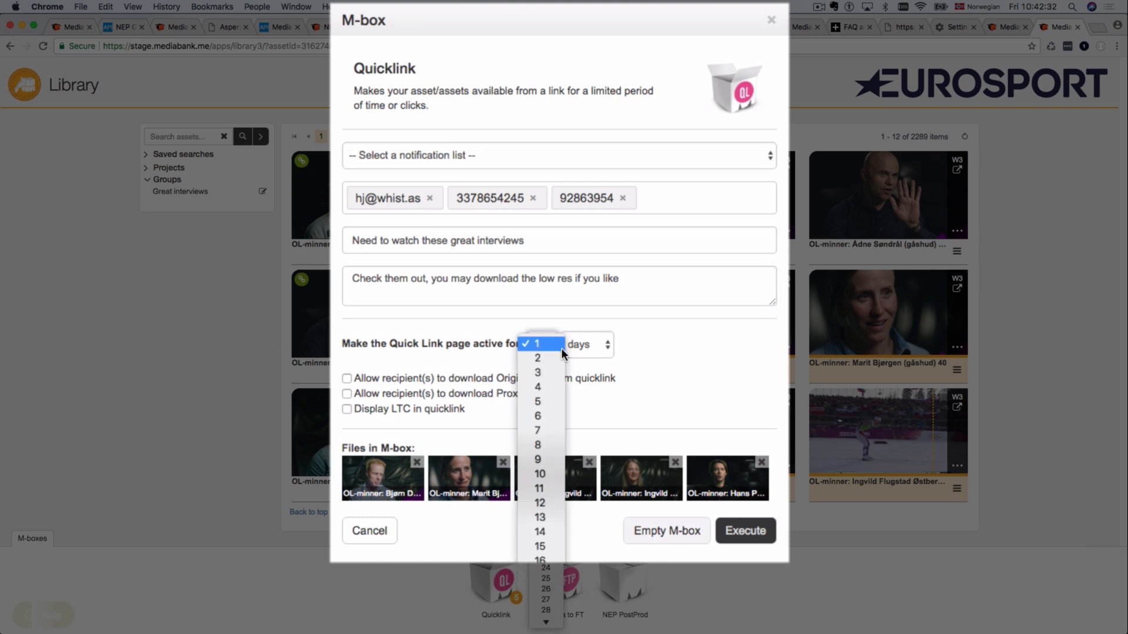
left_click(541, 386)
left_click(598, 348)
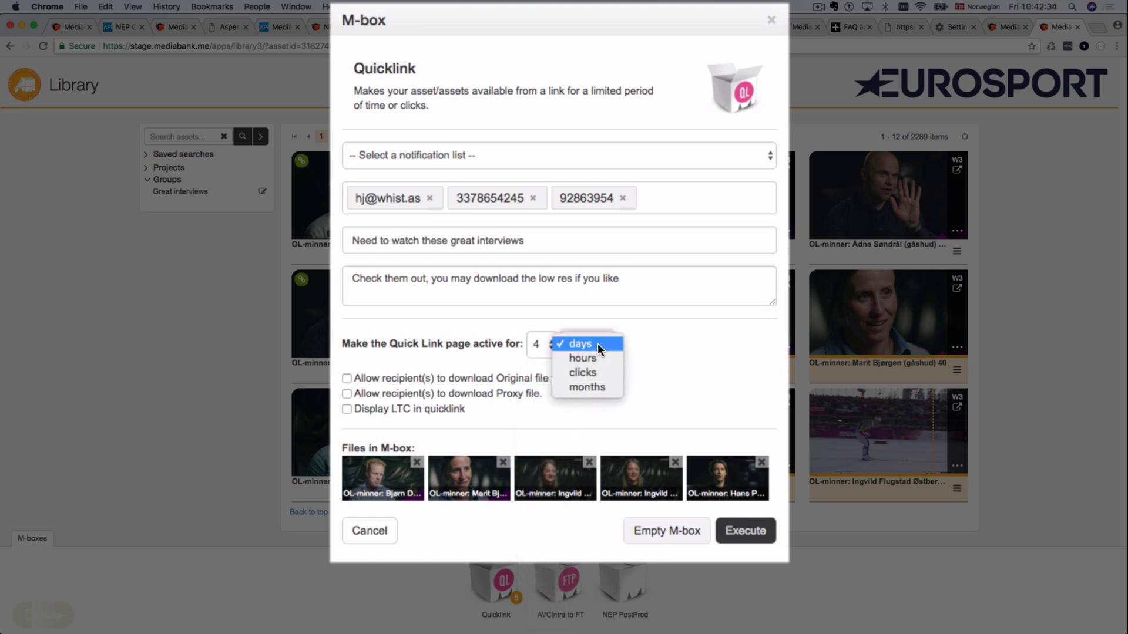
left_click(604, 373)
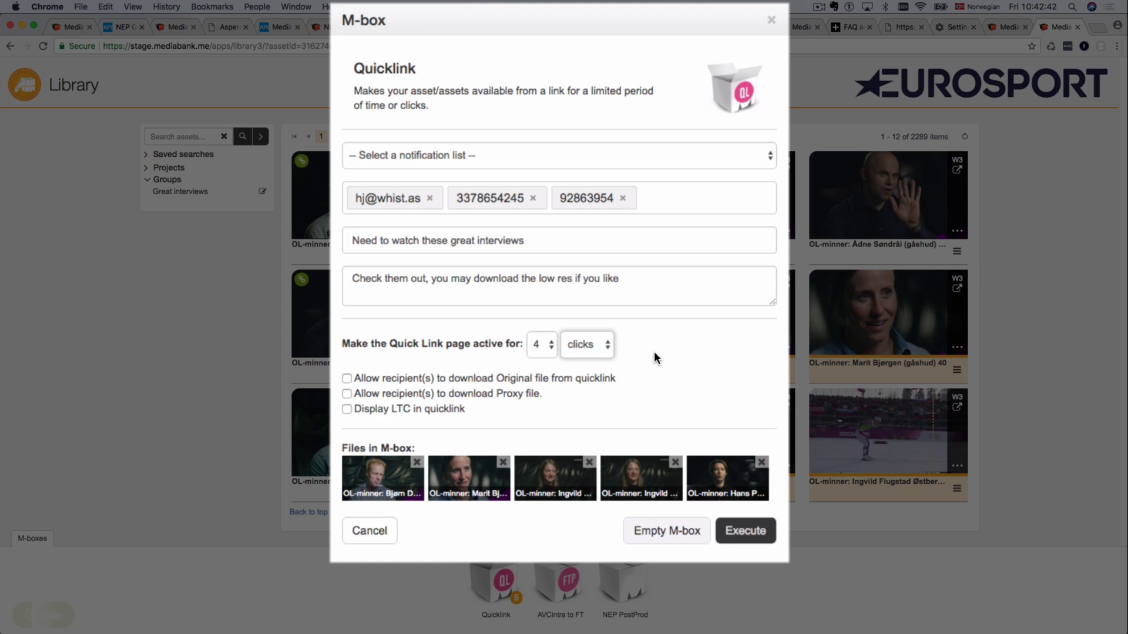
left_click(588, 345)
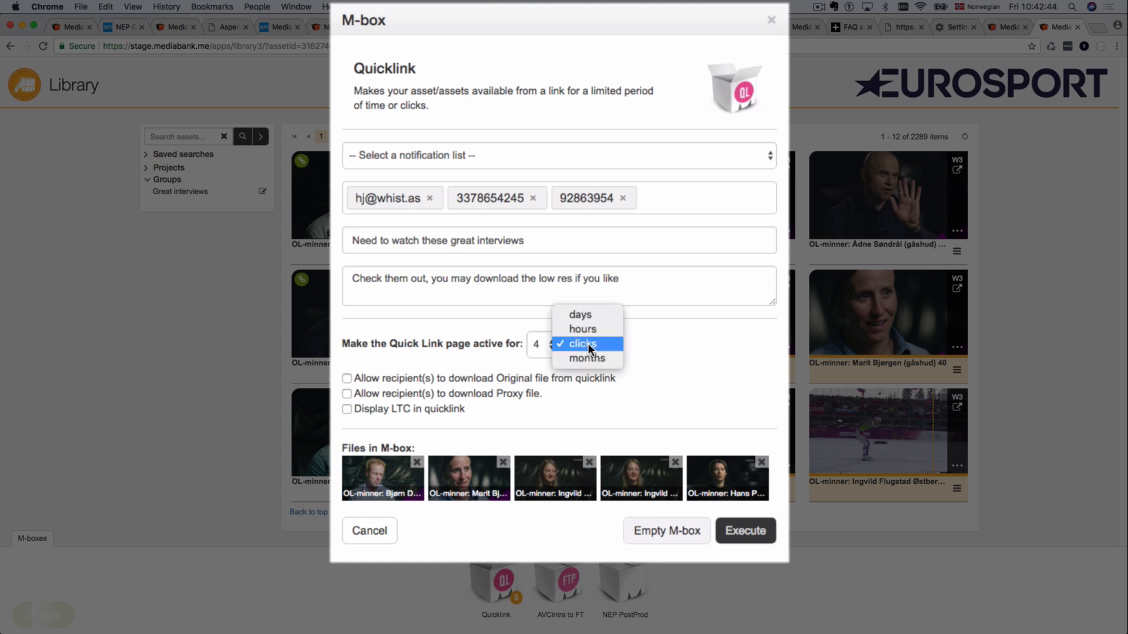
left_click(589, 331)
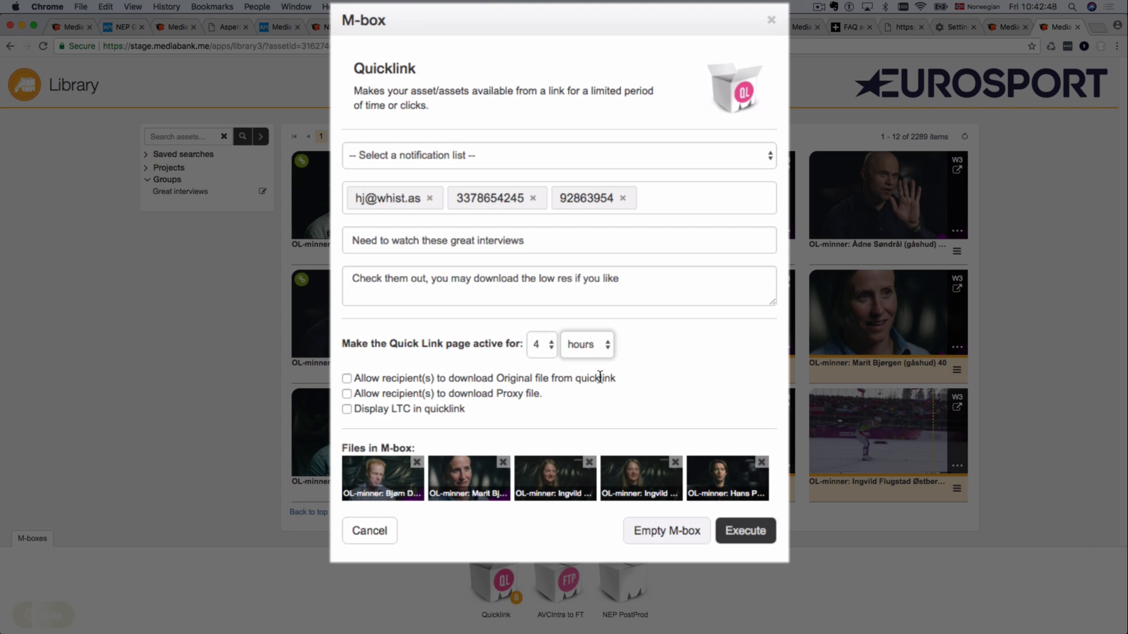
Step: Allow proxy file downloads, drop the extra Ingvild clip, and remove one phone-number recipient
left_click(347, 393)
left_click(589, 464)
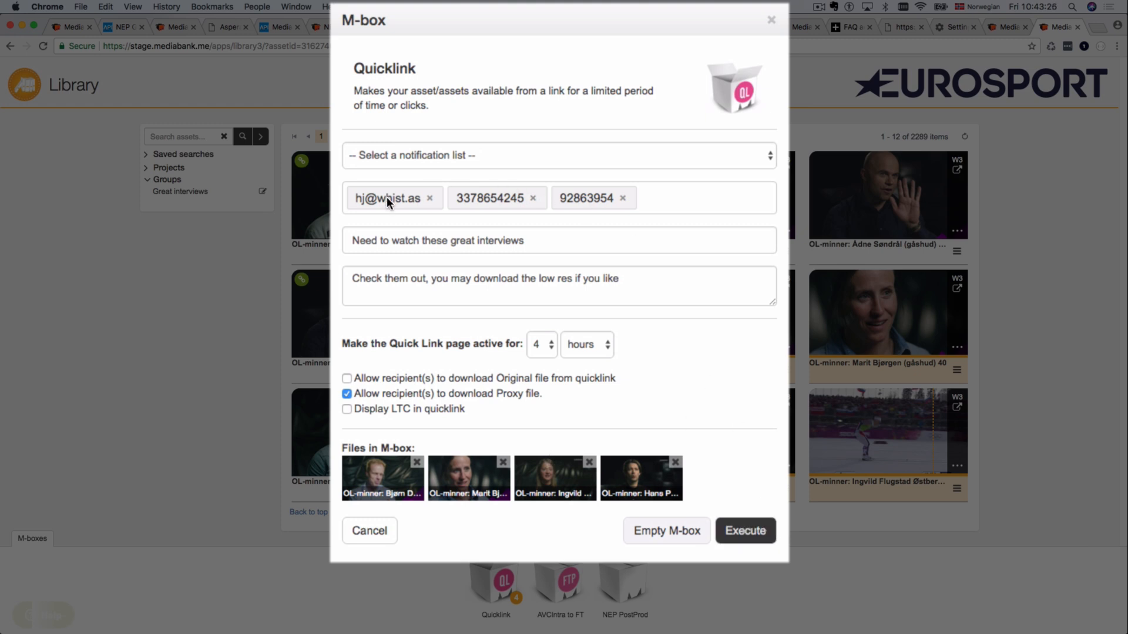
left_click(533, 198)
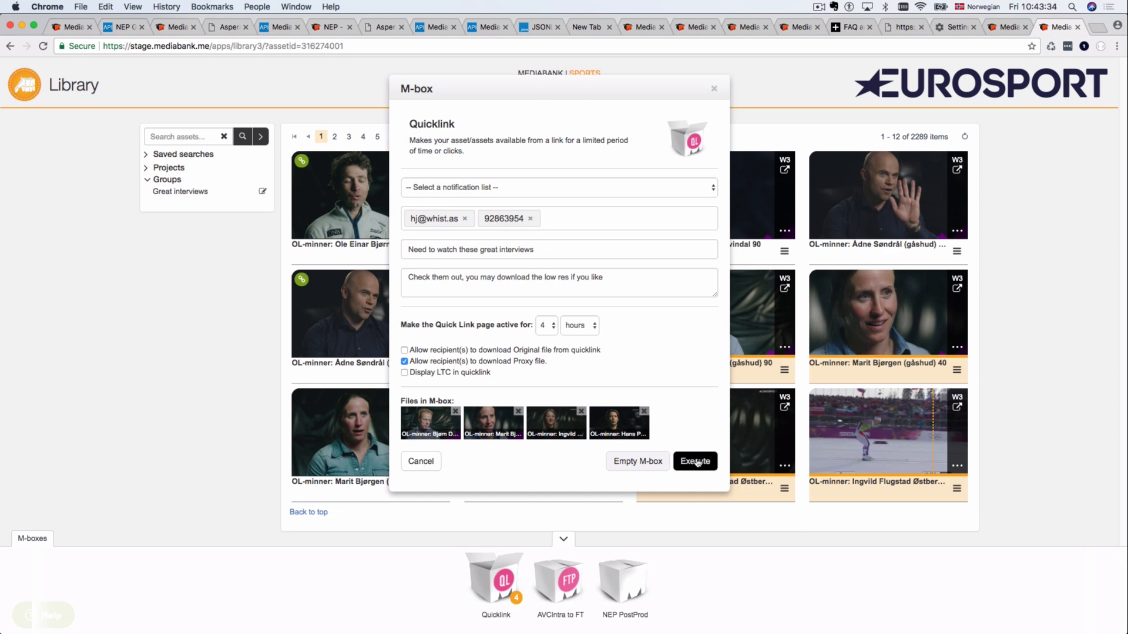
Step: Execute the quicklink and dismiss the success message
left_click(696, 462)
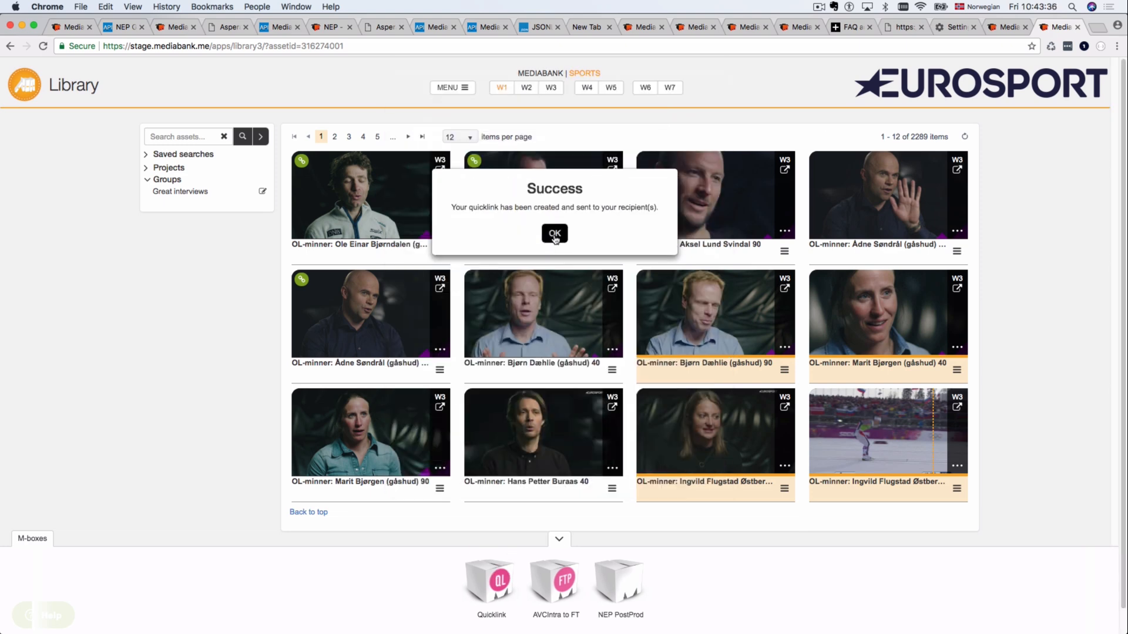
left_click(554, 234)
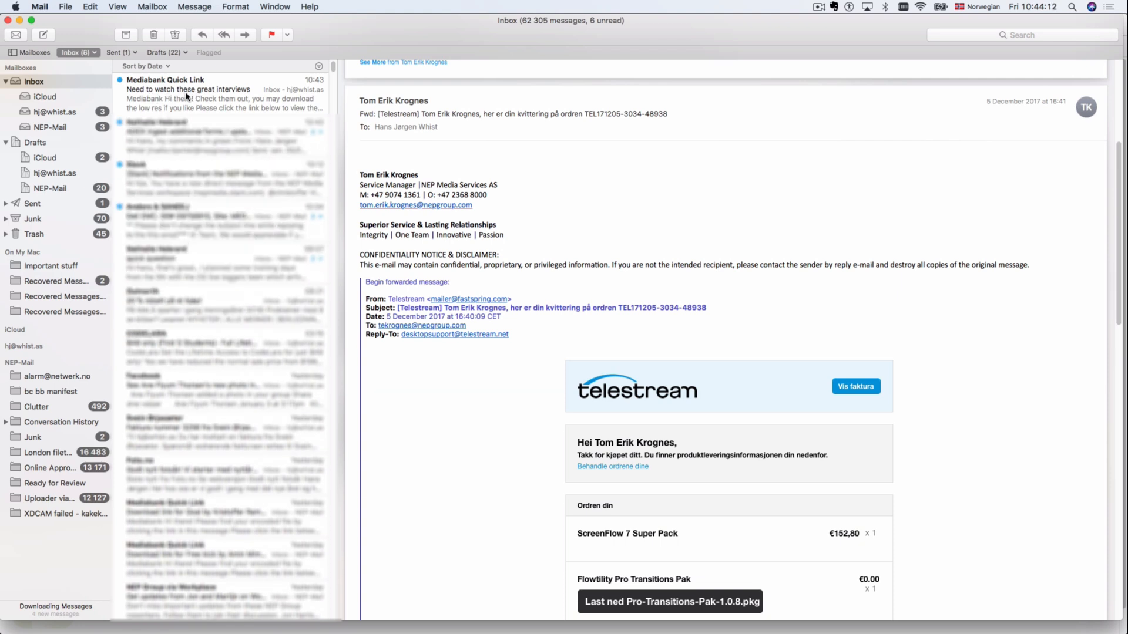
Step: Read the Quick Link email, log out of Mediabank, then follow the email's quicklink
left_click(187, 96)
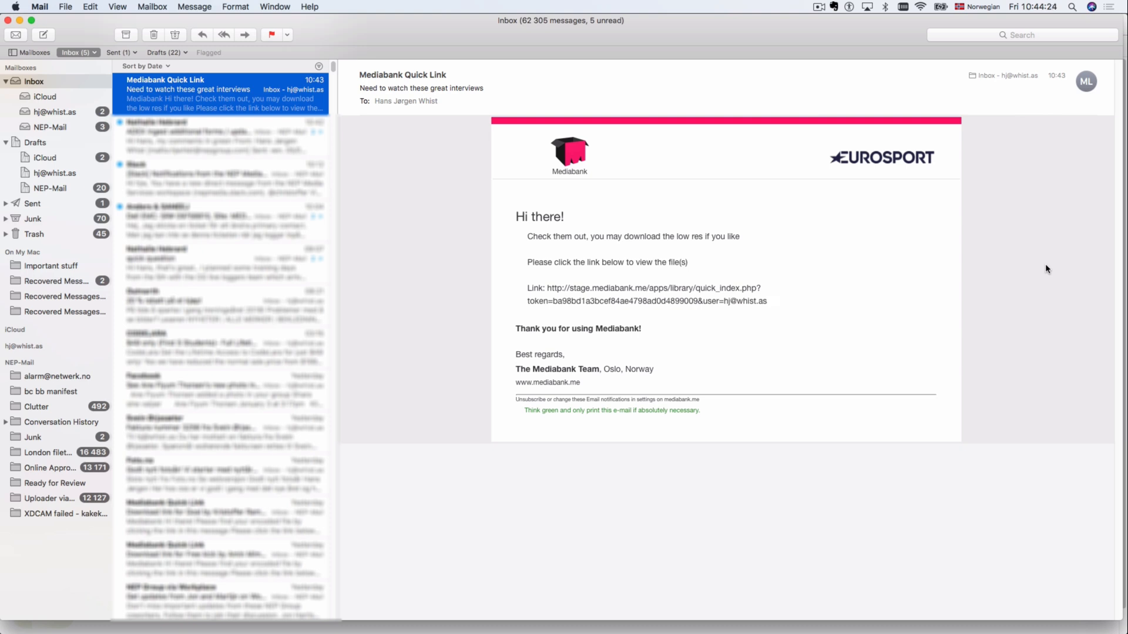
key("super+Tab")
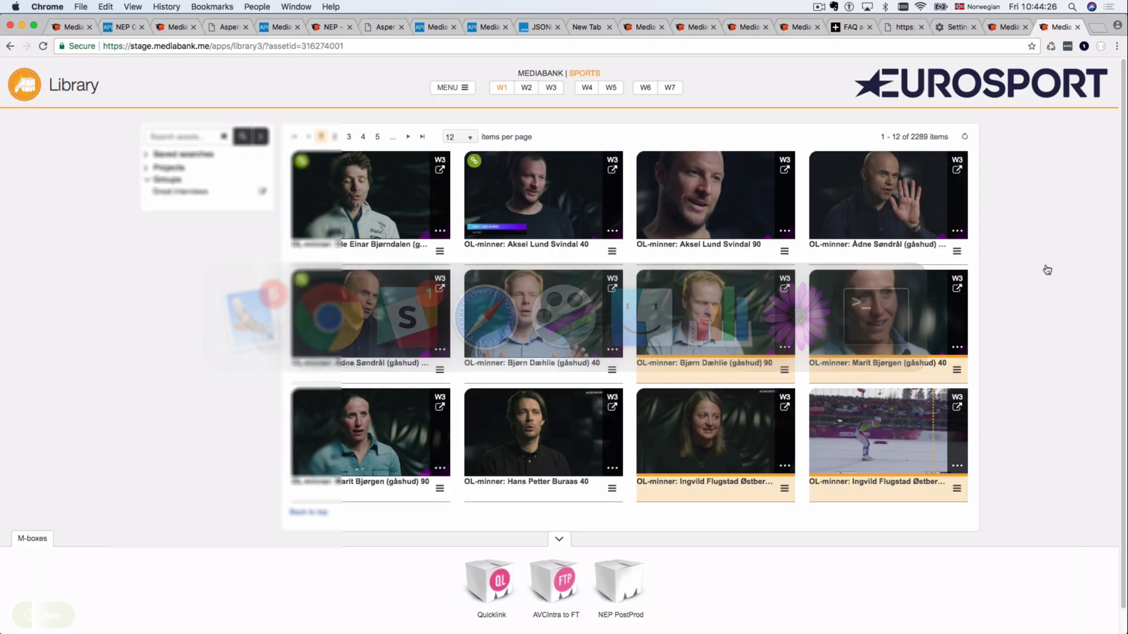
left_click(464, 88)
left_click(933, 141)
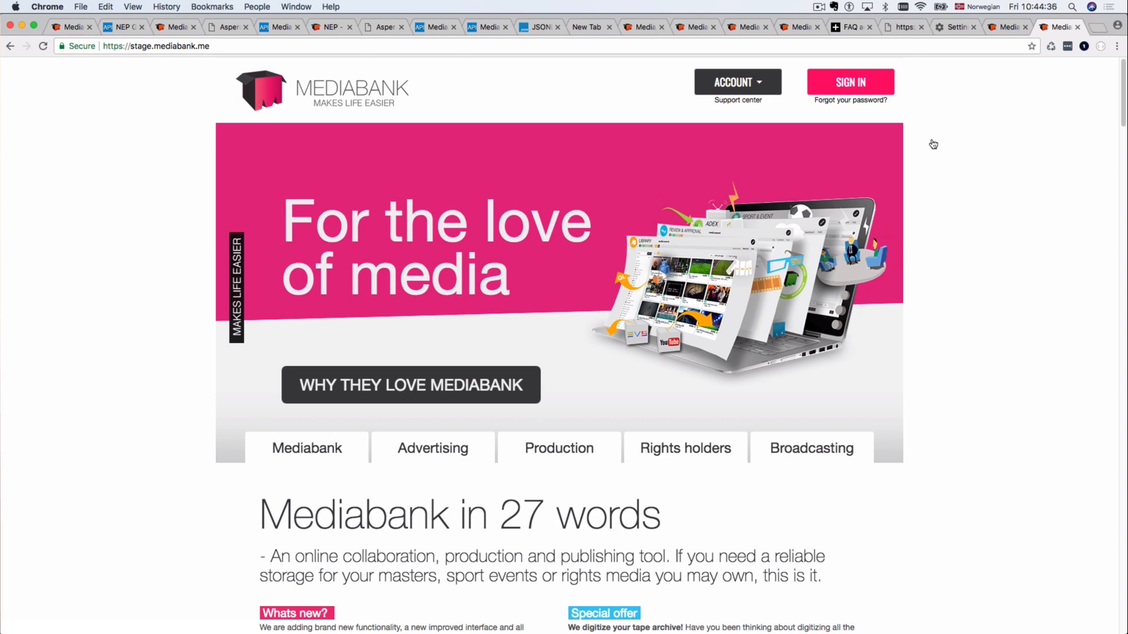
key("super+Tab")
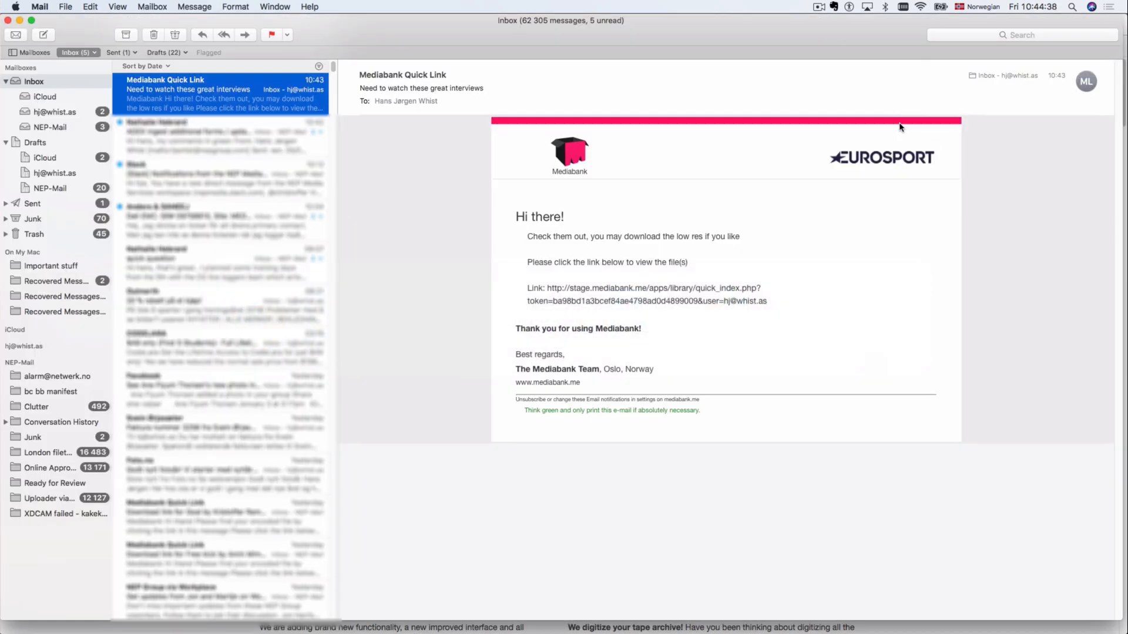
left_click(650, 289)
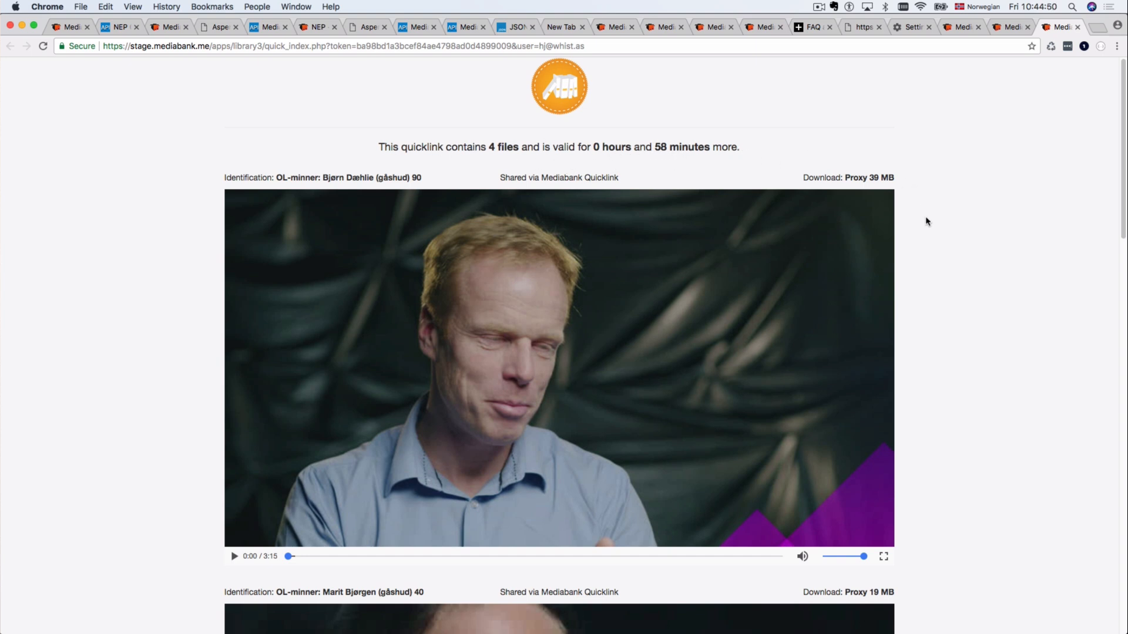
Step: Scroll through the proxy videos on the quicklink page
scroll(926, 221, "down", 12)
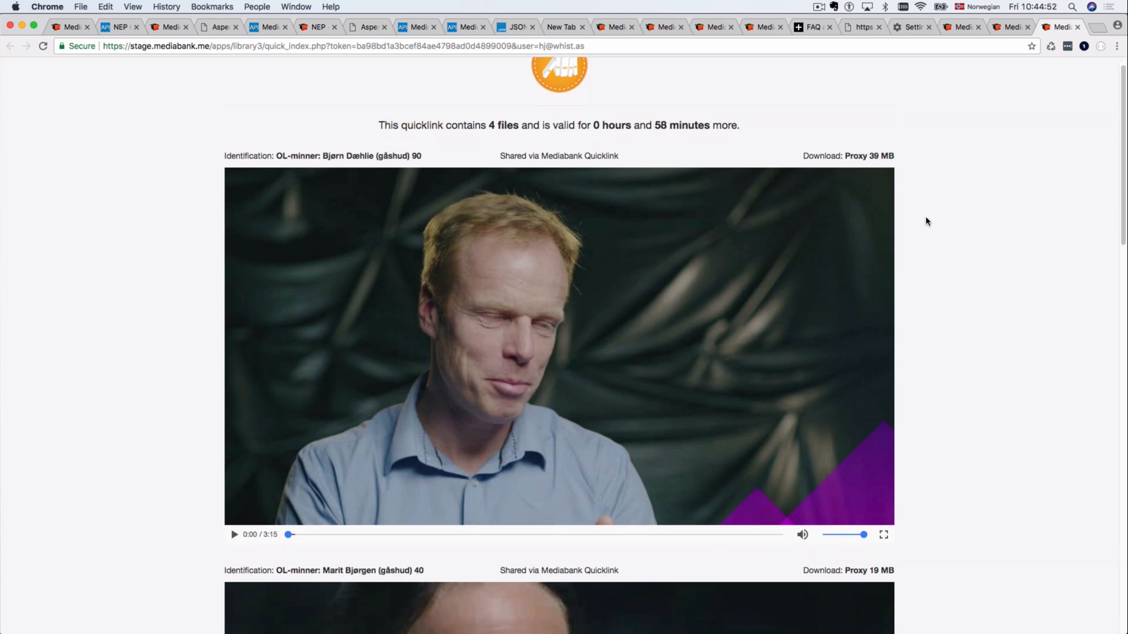
scroll(926, 221, "down", 9)
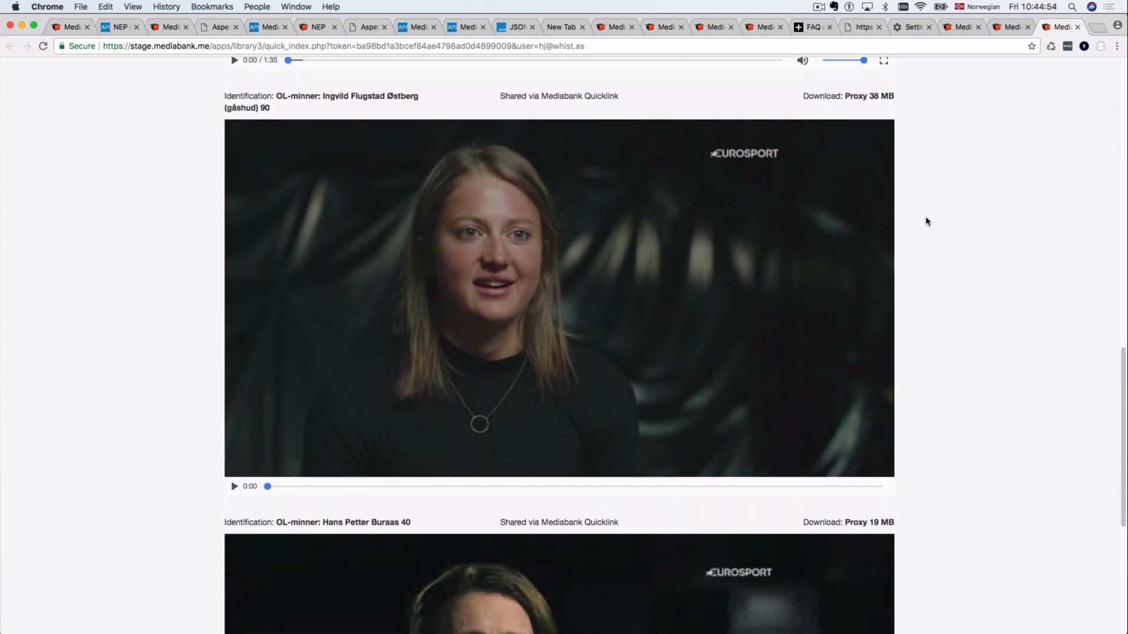
scroll(925, 221, "up", 20)
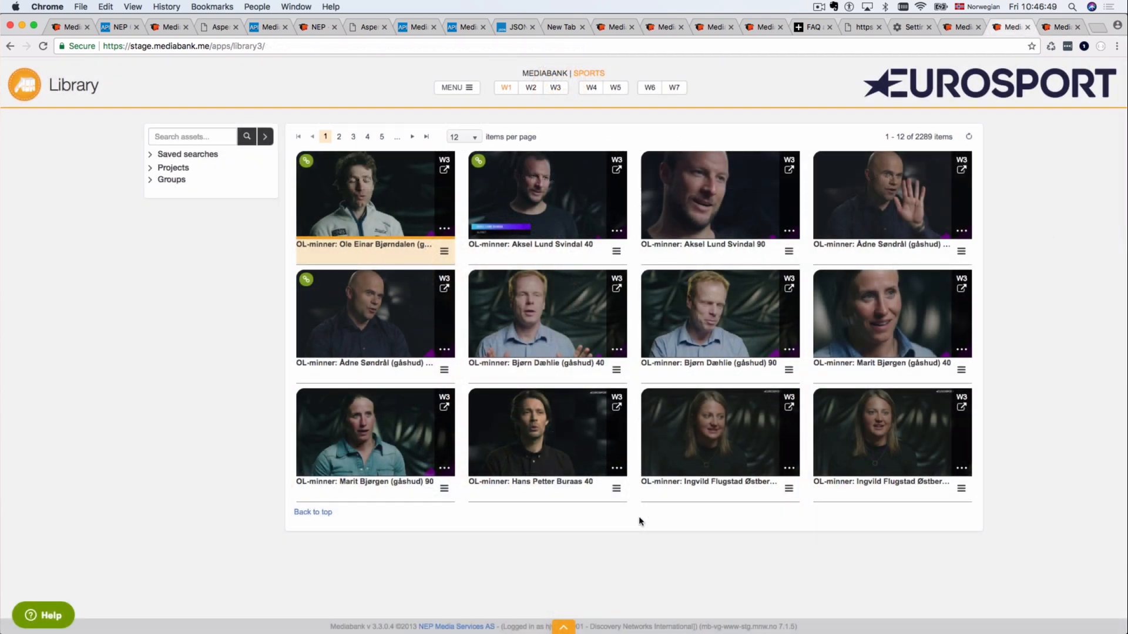
Step: Copy the Aksel Lund Svindal 40 asset link and dismiss the confirmation
right_click(558, 220)
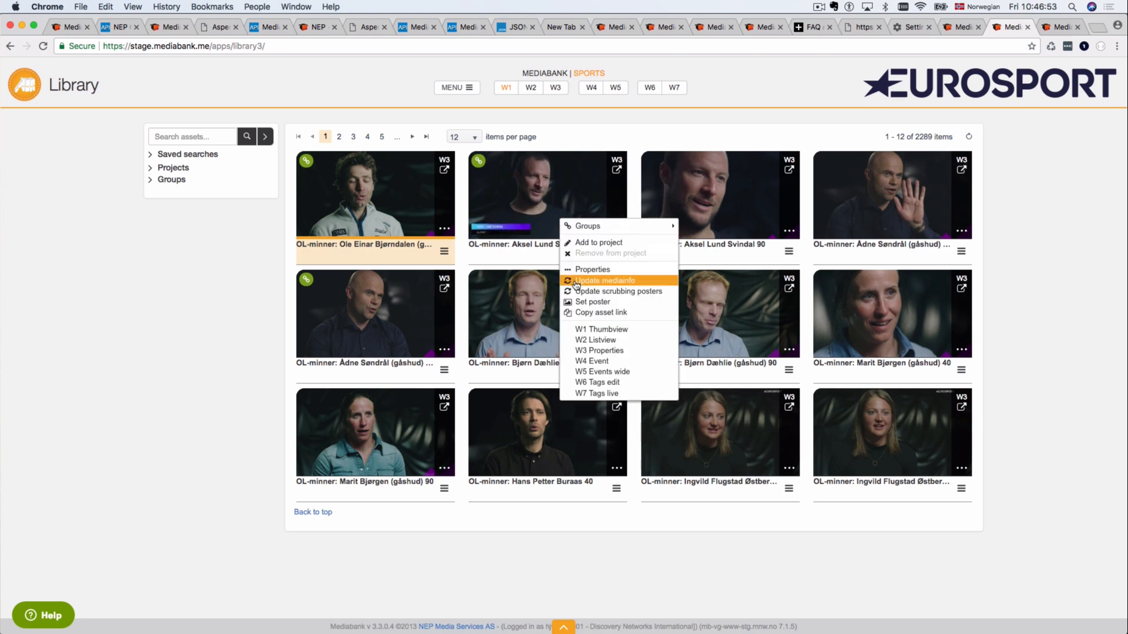
left_click(584, 313)
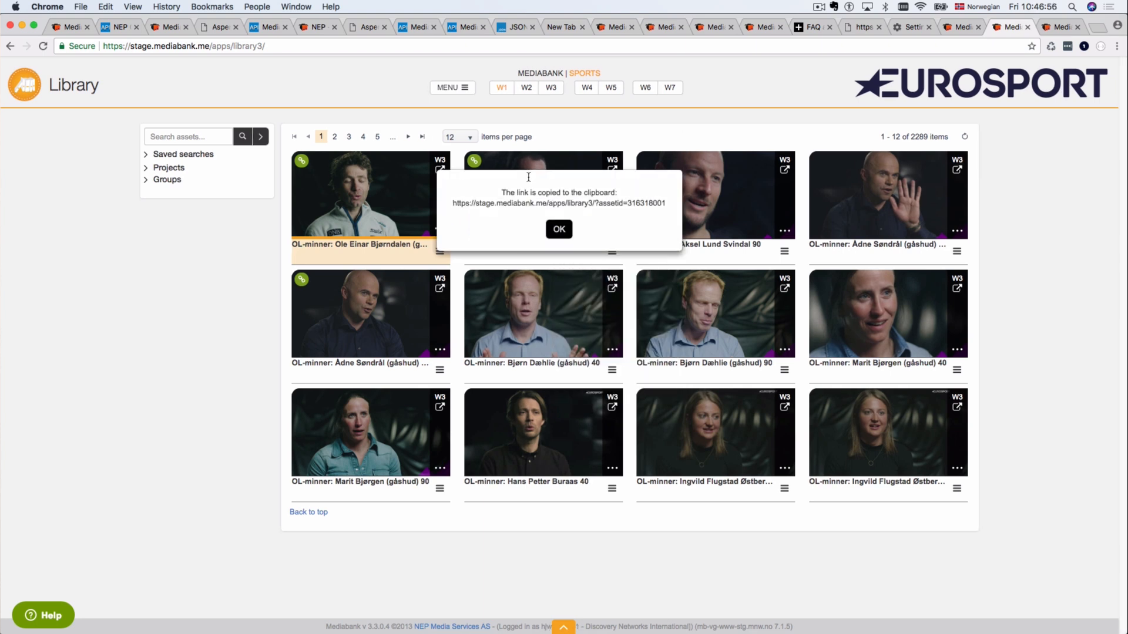
left_click(558, 231)
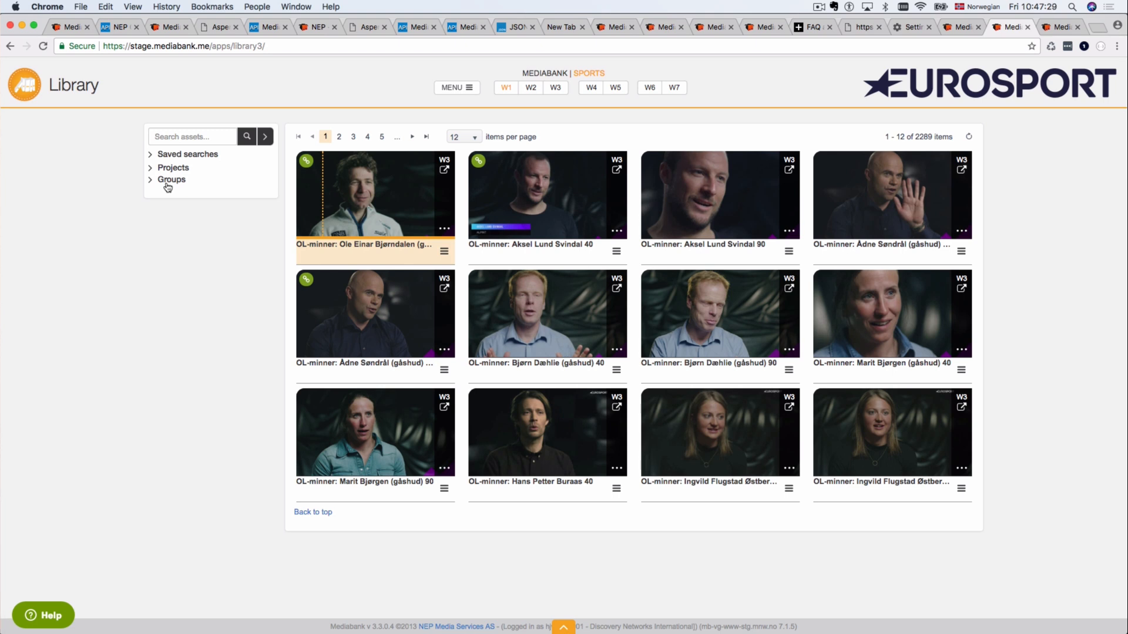
Step: Drag-select several OL-minner clips and add them to the quicklink, keeping the 1-day active period
left_click(443, 252)
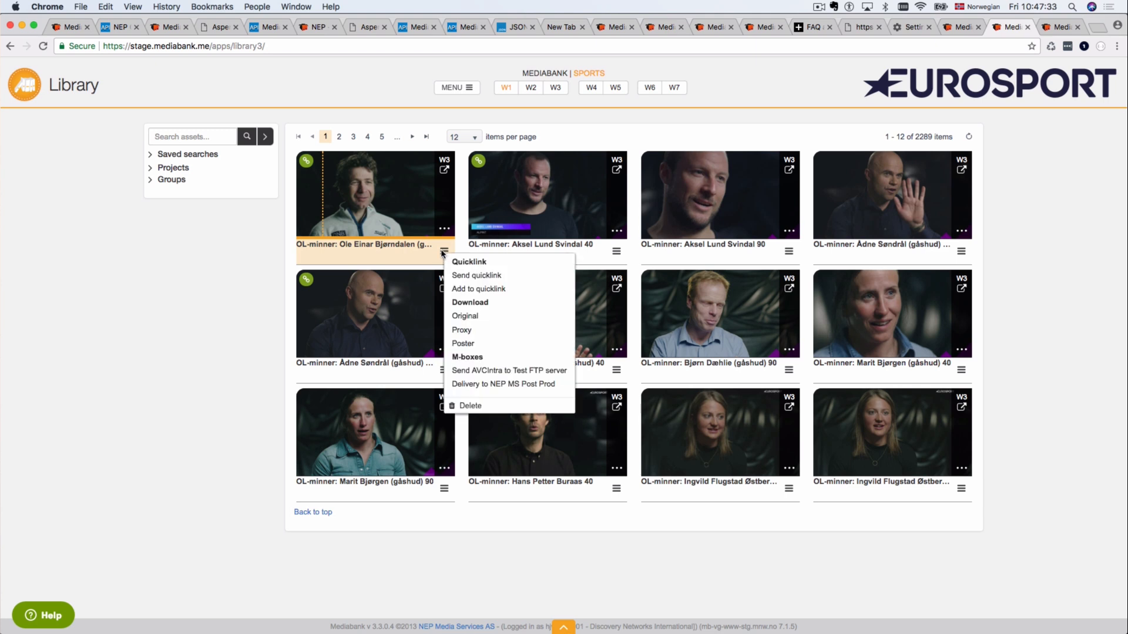
left_click(463, 289)
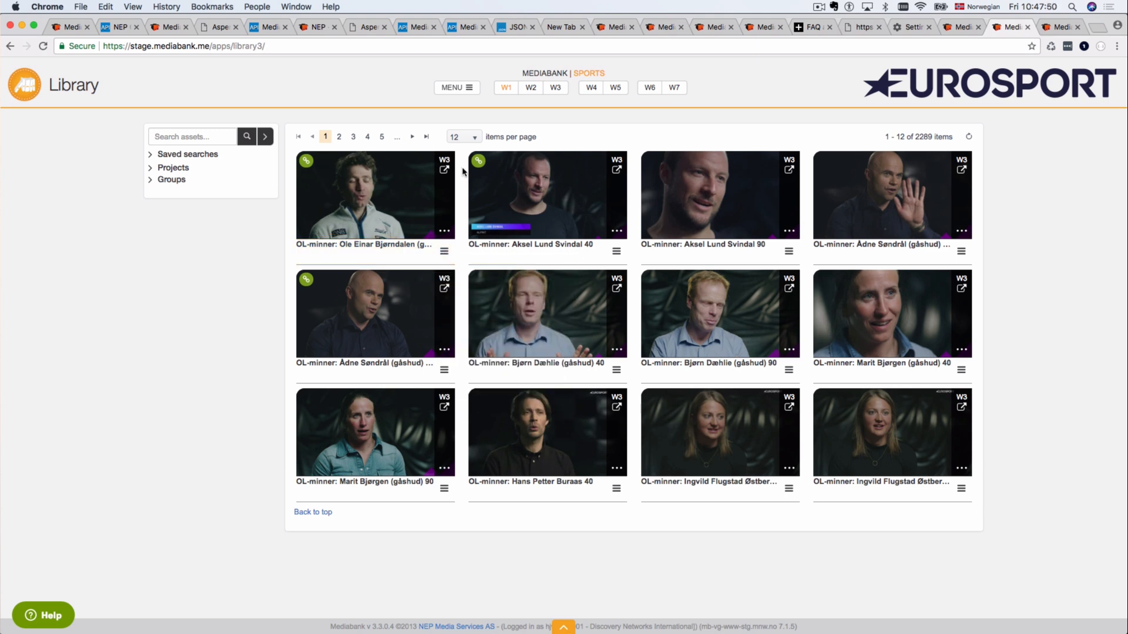
left_click_drag(359, 194, 745, 461)
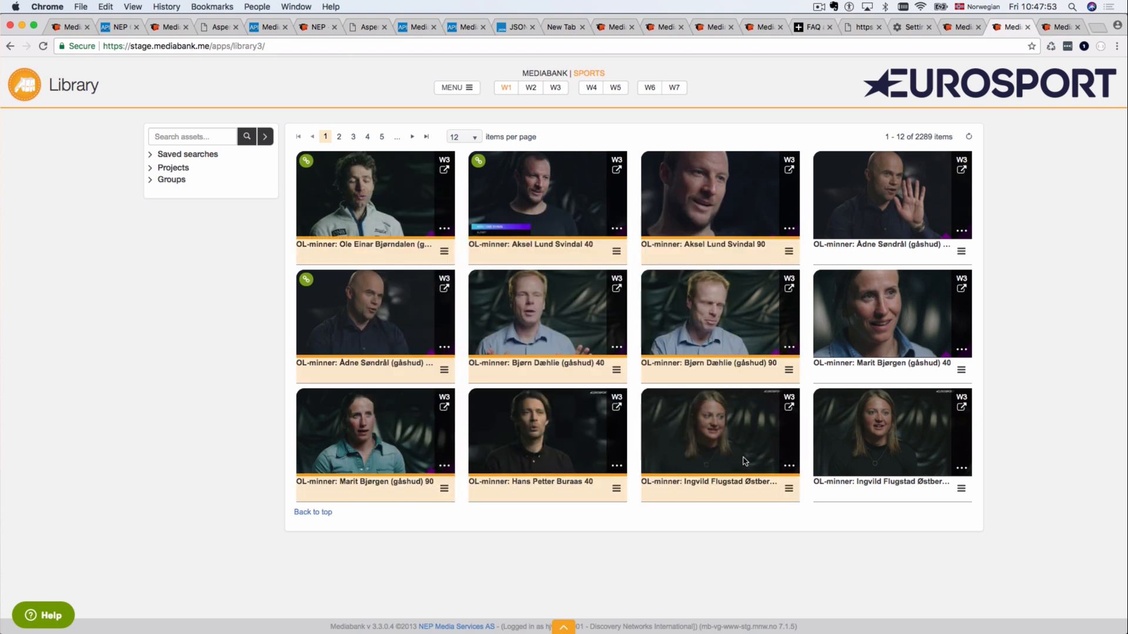
left_click(464, 92)
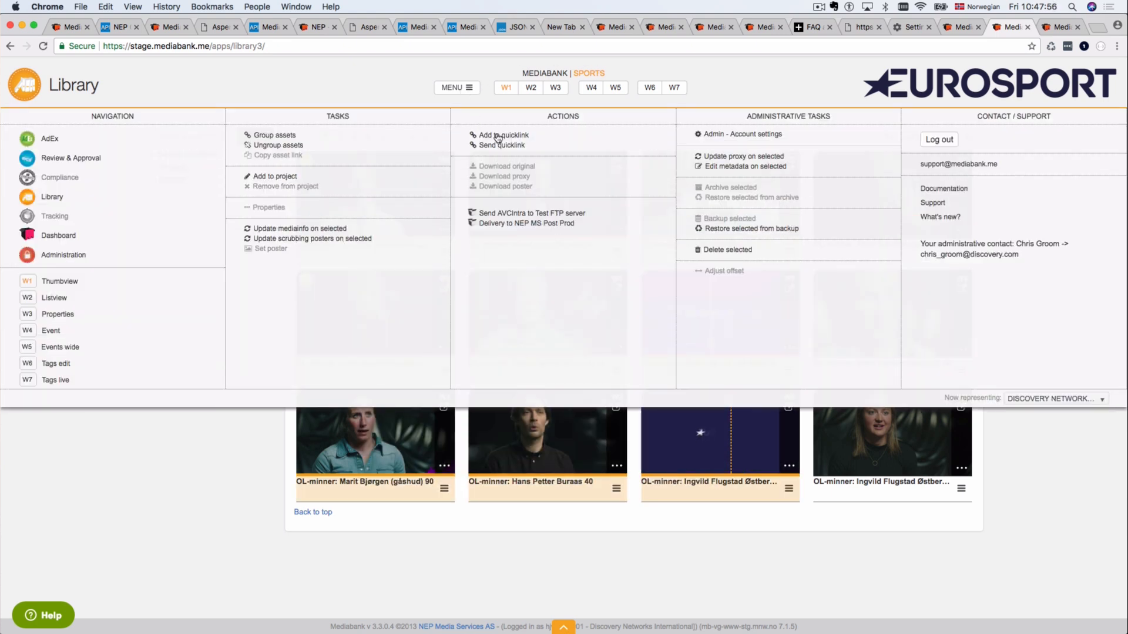
left_click(469, 90)
left_click(469, 89)
left_click(493, 148)
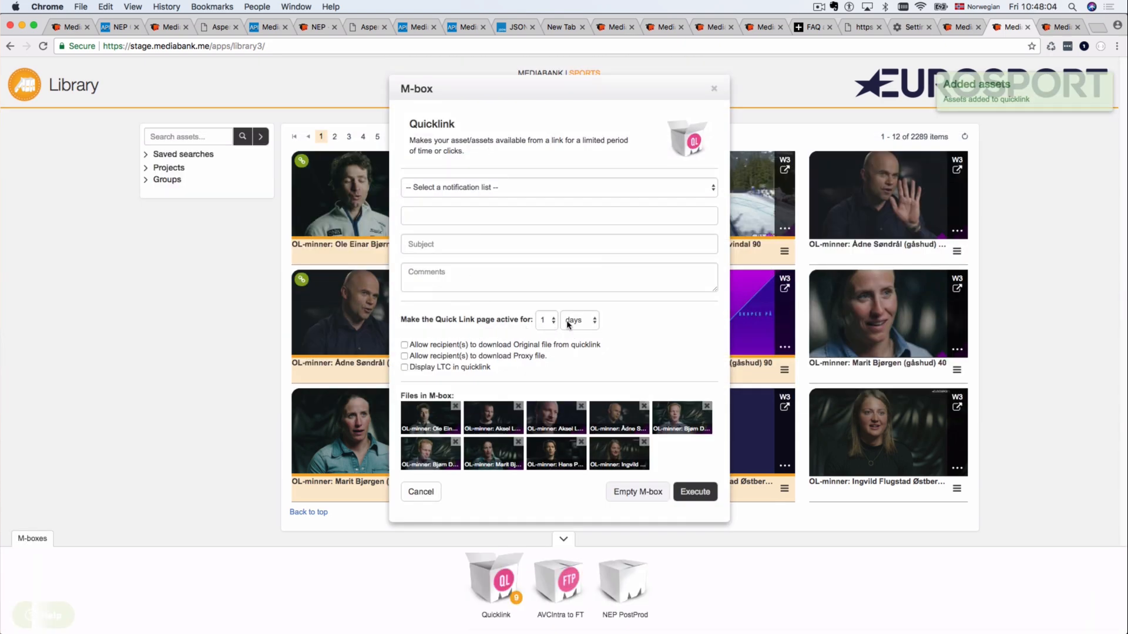
left_click(584, 320)
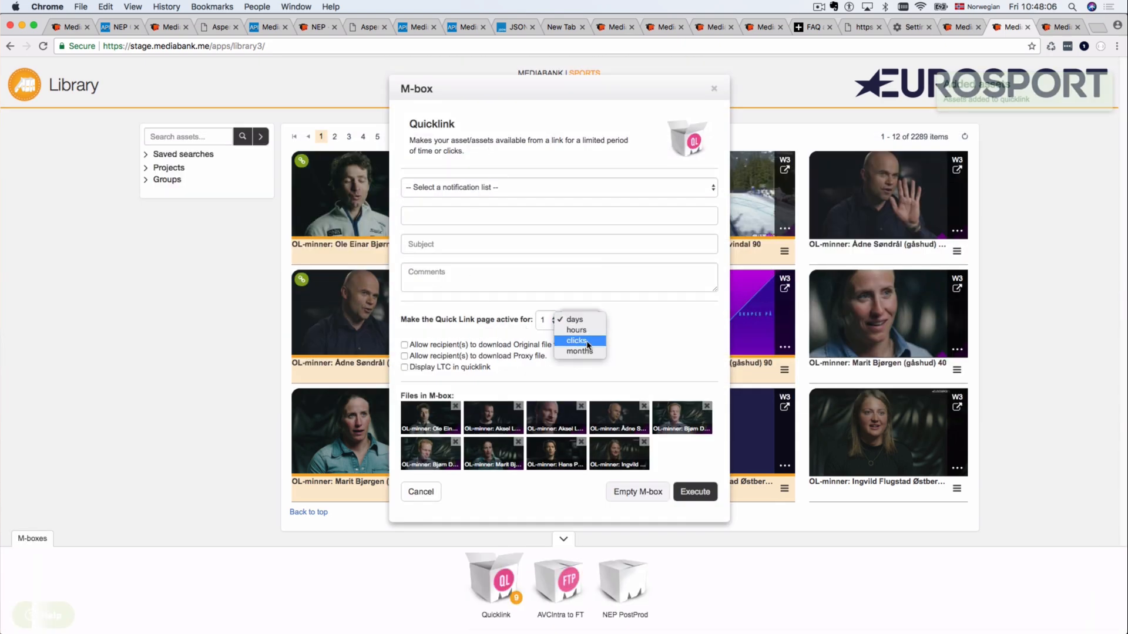
left_click(637, 327)
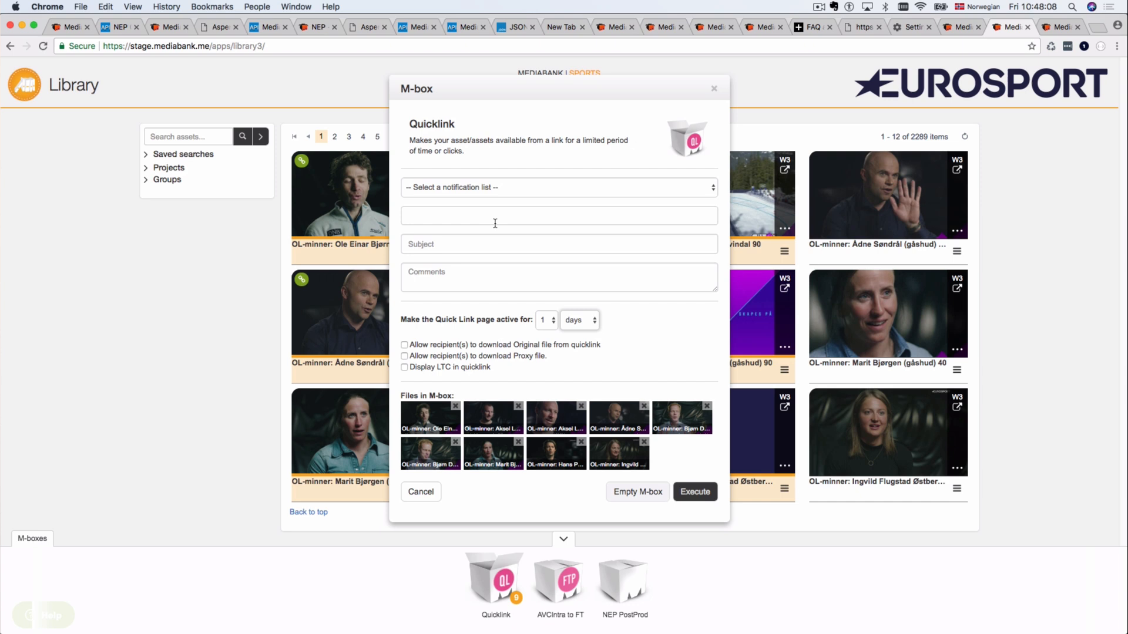